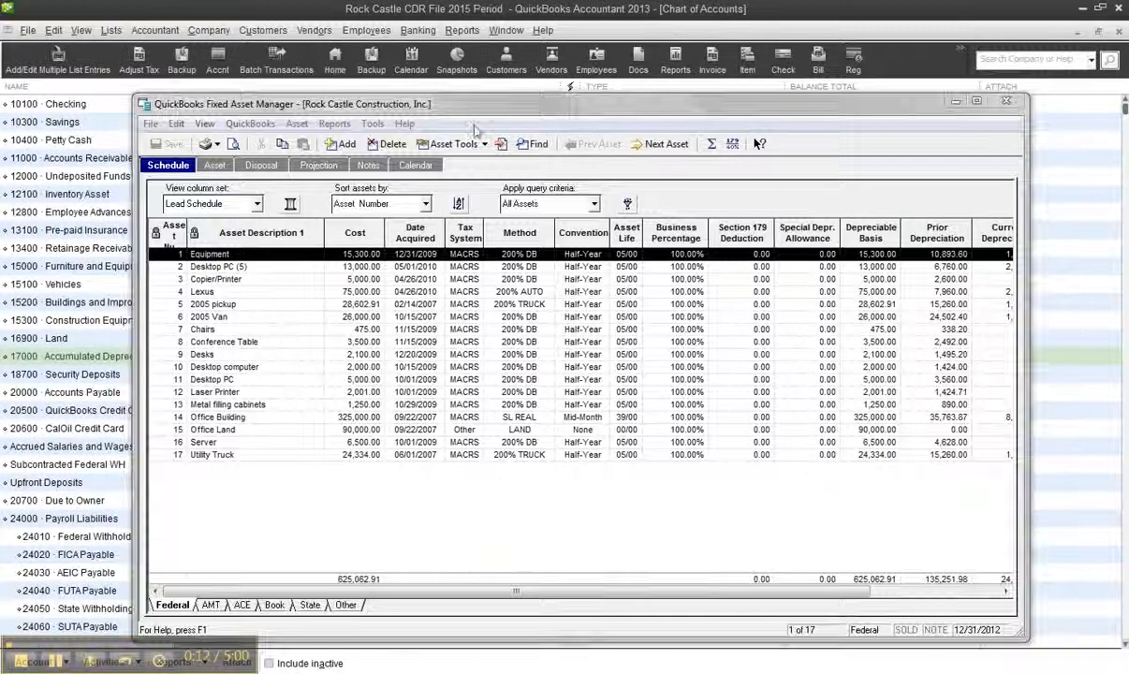
# Prepare a depreciation journal entry for posting to QuickBooks, with the depreciation through date set to 01/01/2012
pyautogui.moveTo(446, 103); pyautogui.dragTo(443, 96)
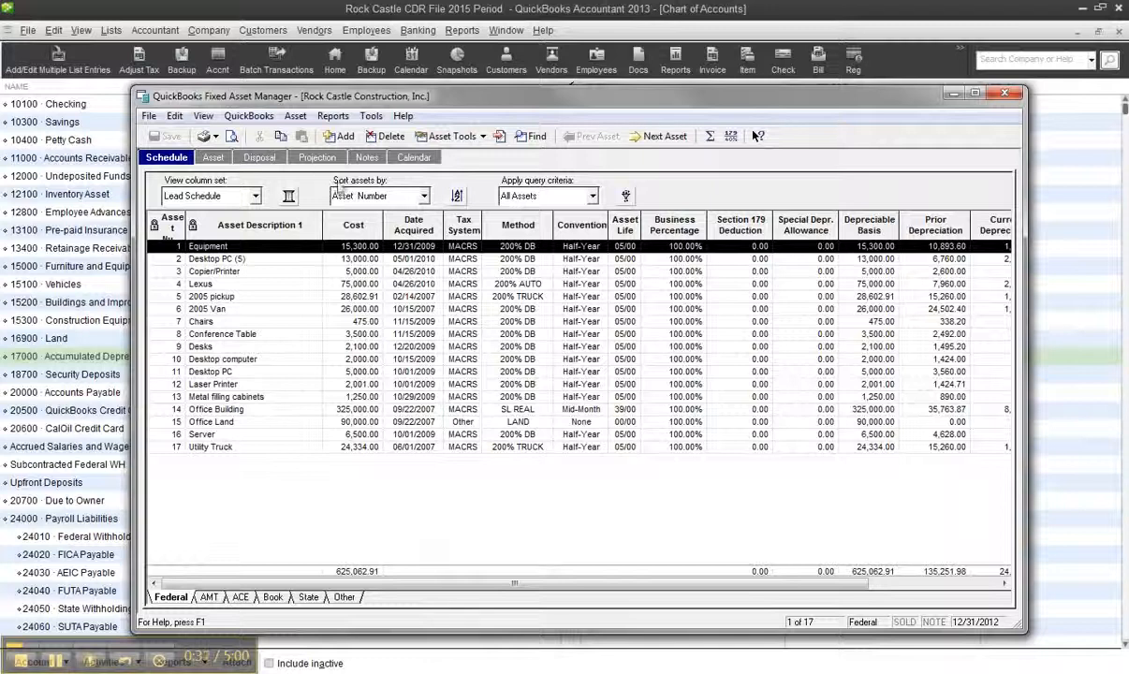
pyautogui.click(250, 116)
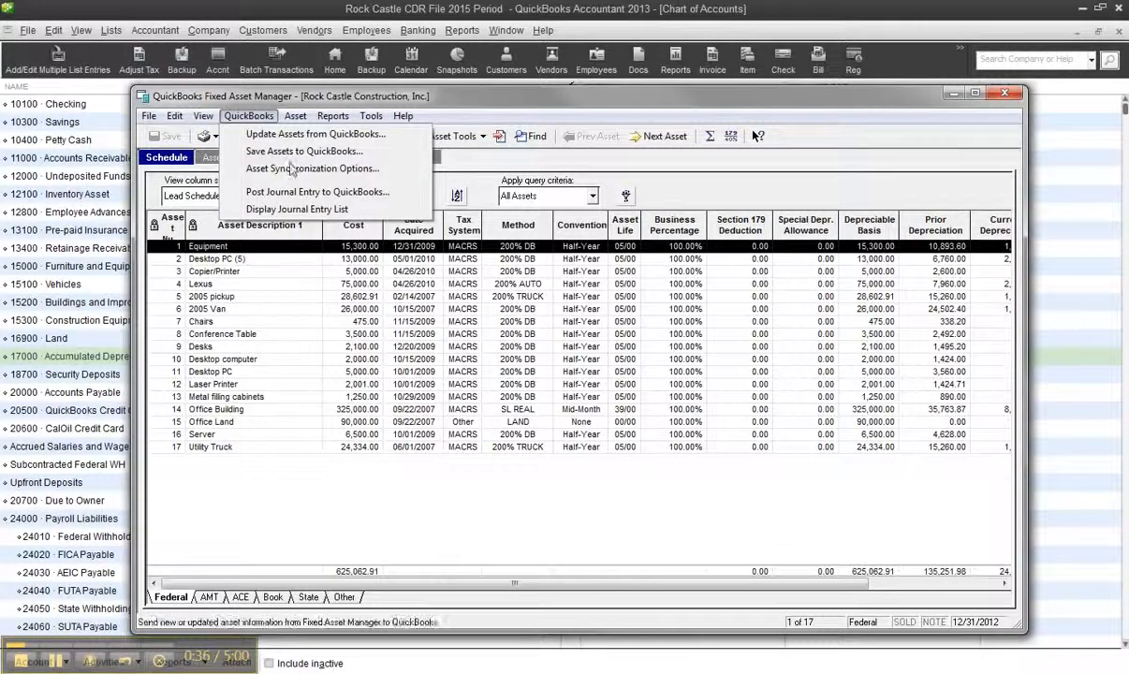
pyautogui.click(302, 191)
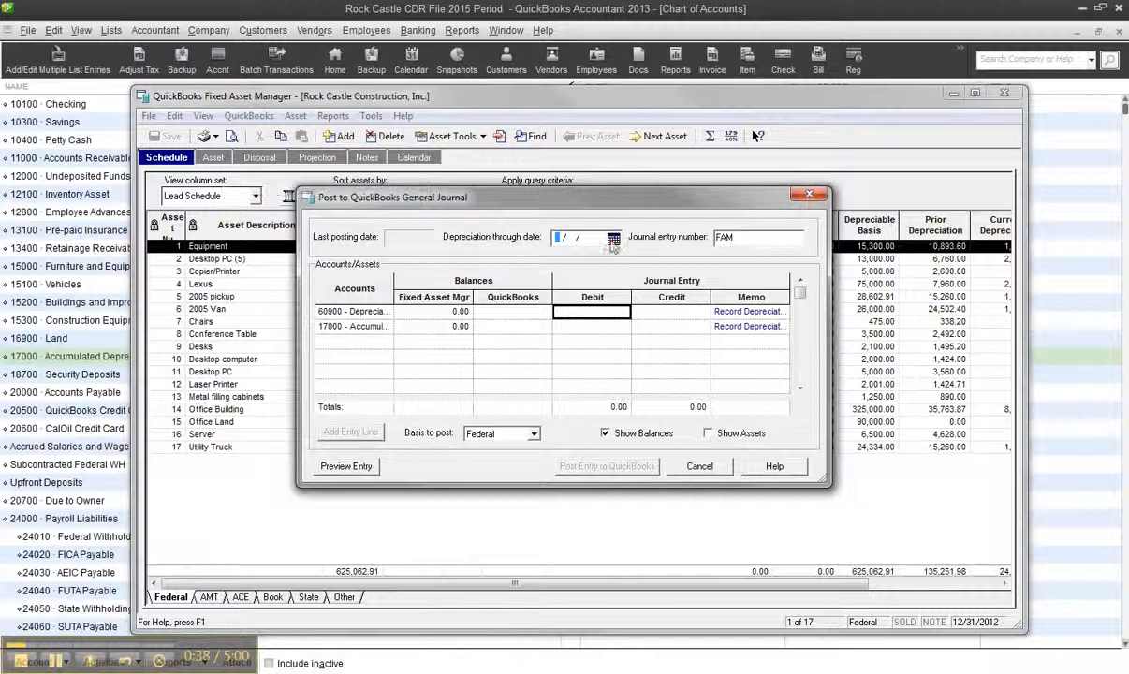
pyautogui.click(577, 234)
pyautogui.click(589, 263)
pyautogui.click(589, 263)
pyautogui.click(589, 263)
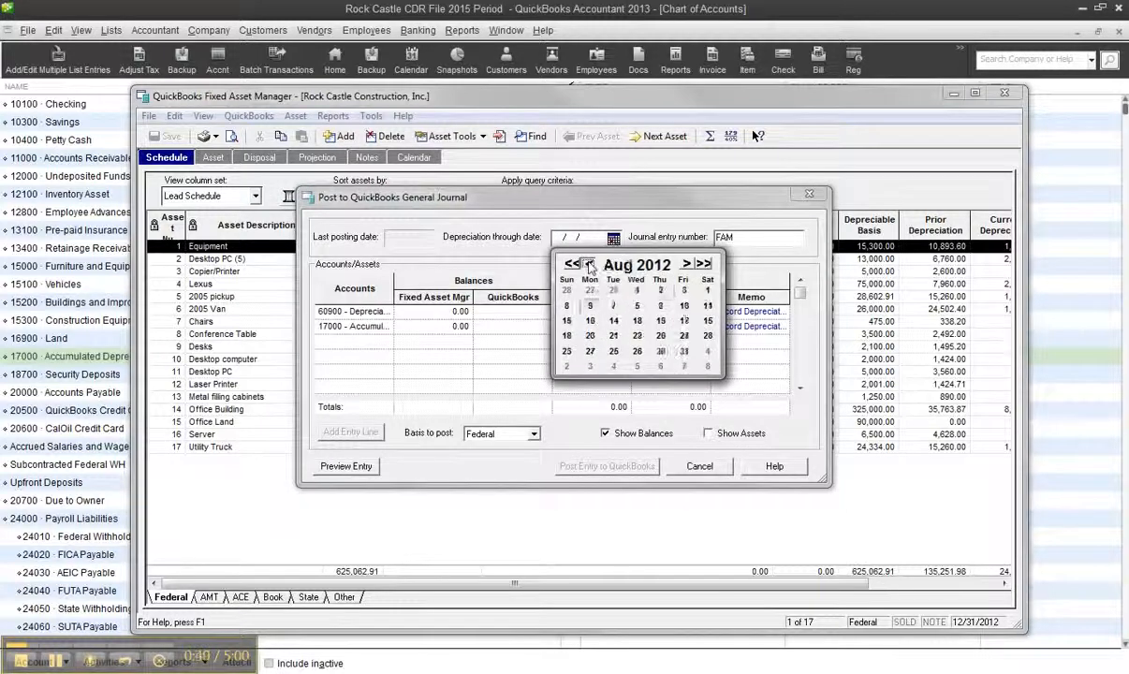
pyautogui.click(589, 263)
pyautogui.click(589, 263)
pyautogui.click(589, 263)
pyautogui.click(589, 263)
pyautogui.click(590, 263)
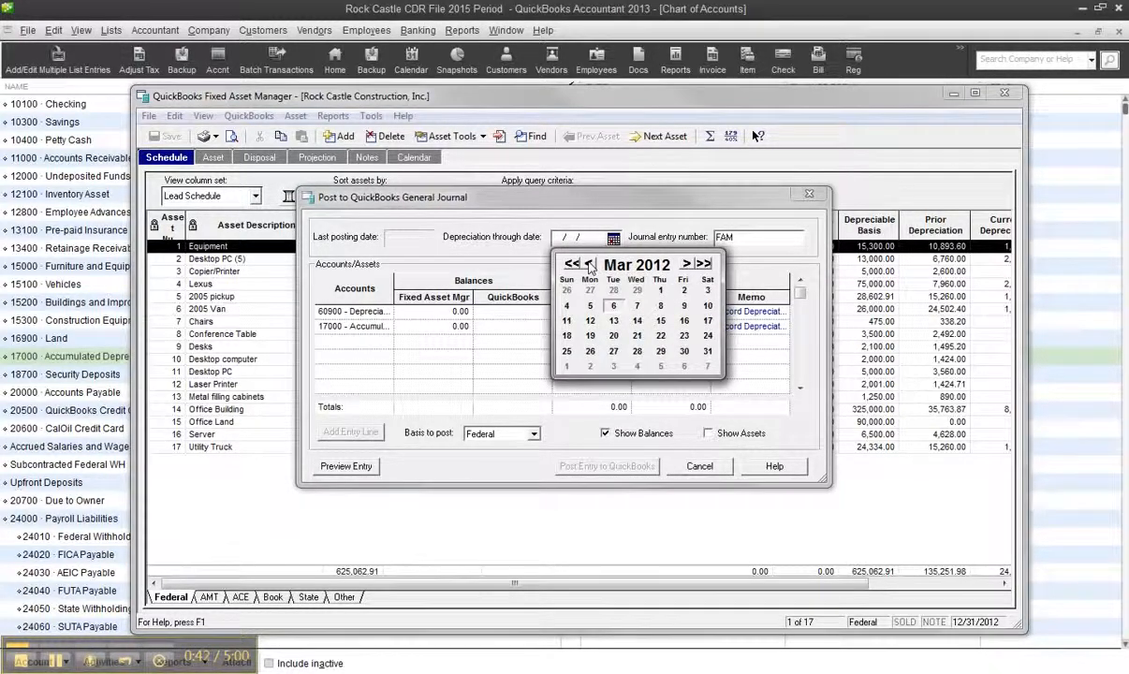
pyautogui.click(589, 264)
pyautogui.click(589, 263)
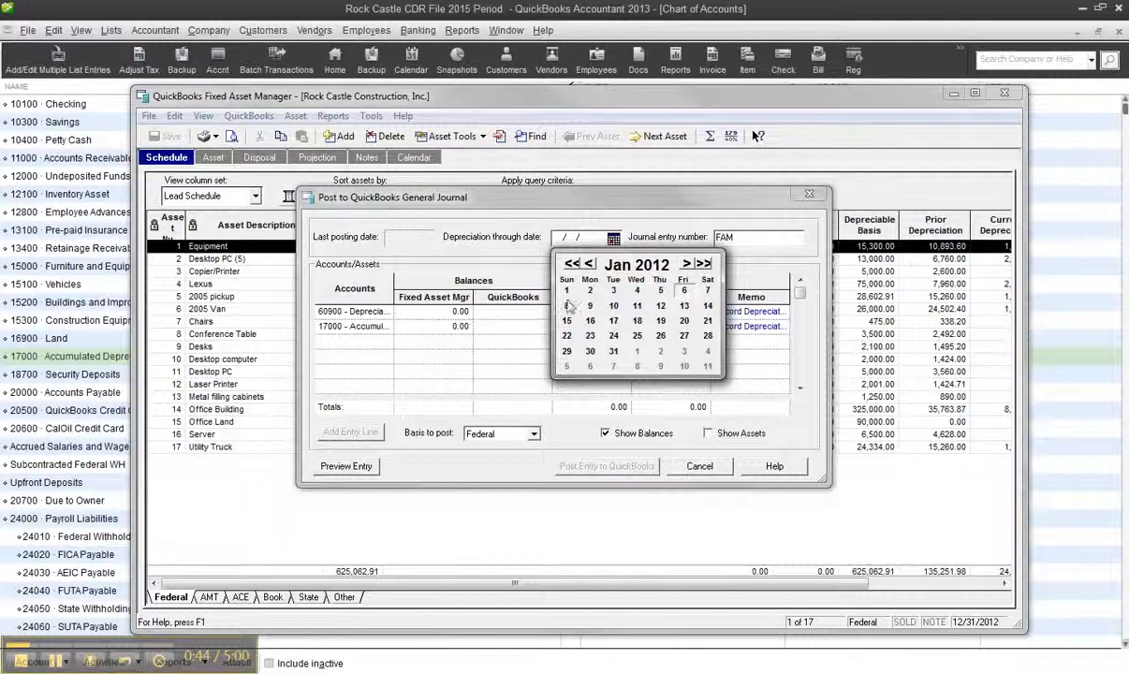
pyautogui.click(567, 291)
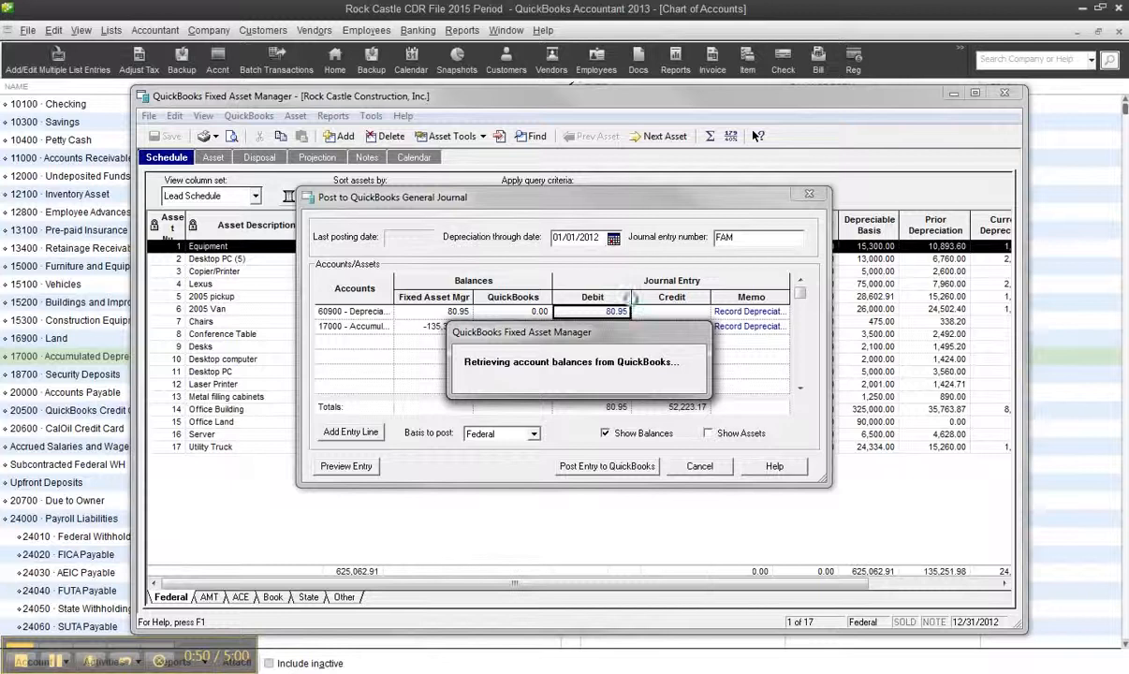
# Try to post the depreciation entry to QuickBooks, then cancel the posting
pyautogui.click(607, 466)
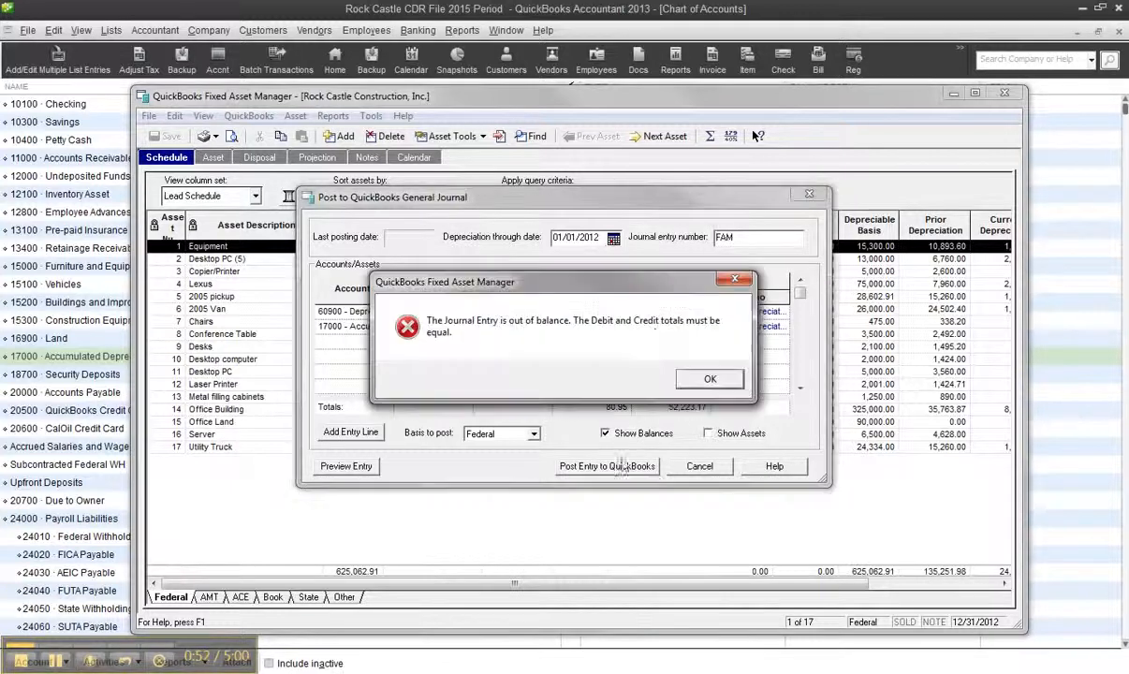
pyautogui.click(708, 378)
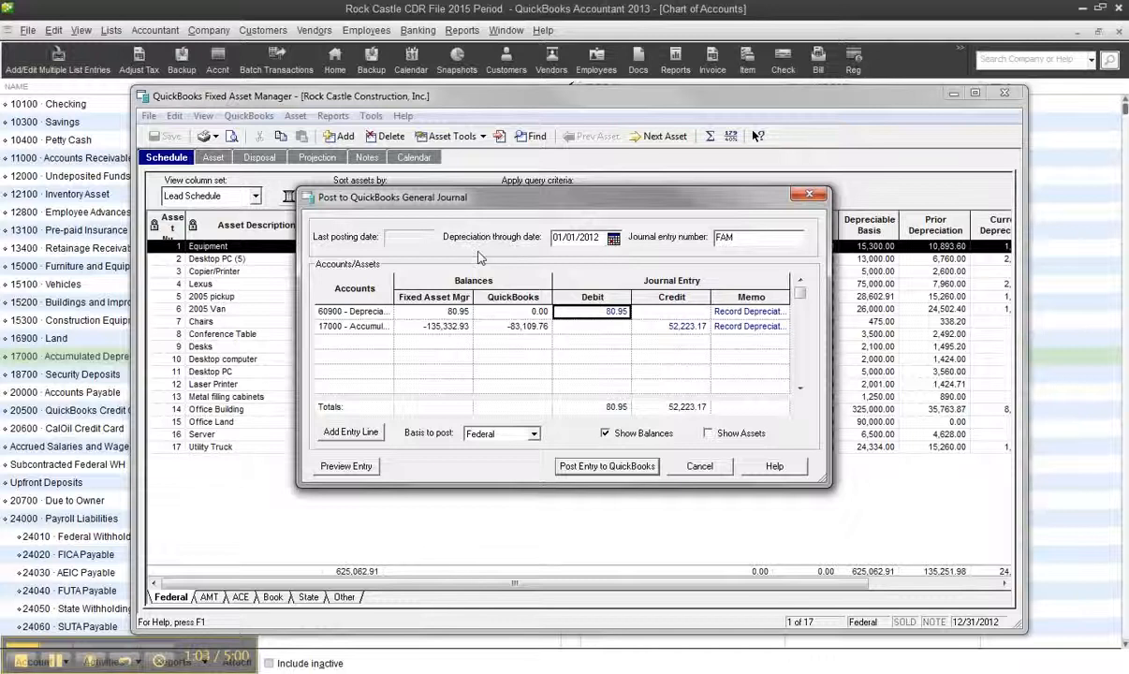
pyautogui.click(698, 466)
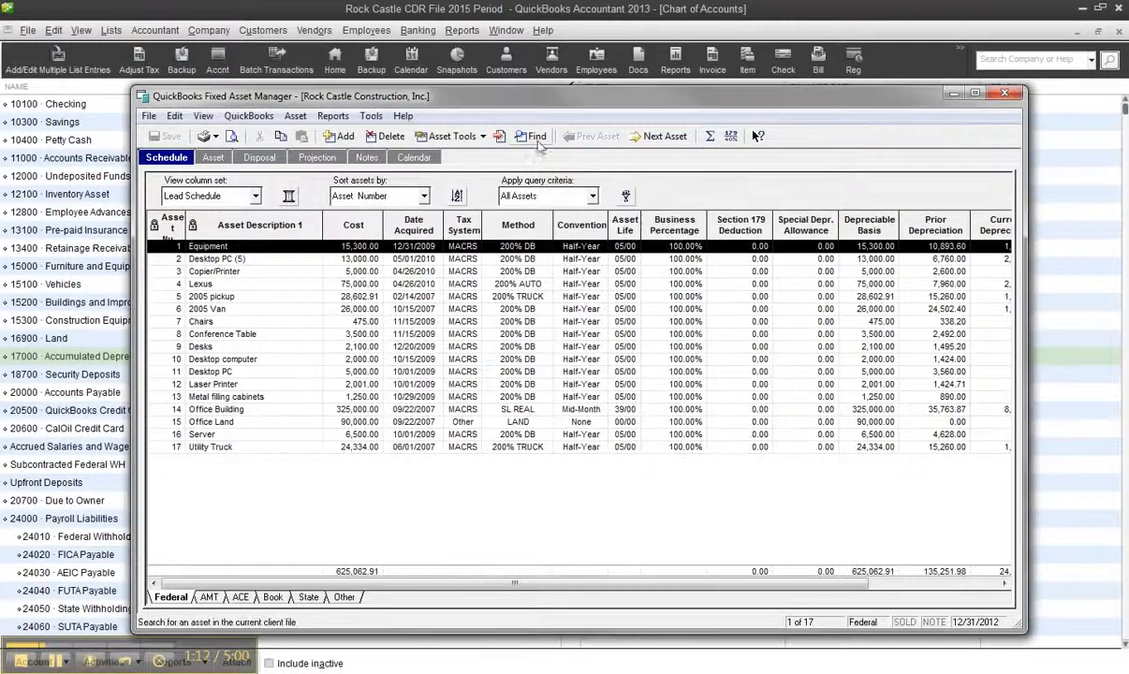
# Display the Depreciation Schedule by G/L Account Number report on the Federal basis through 12/31/2012 and examine its accumulated depreciation totals
pyautogui.click(332, 115)
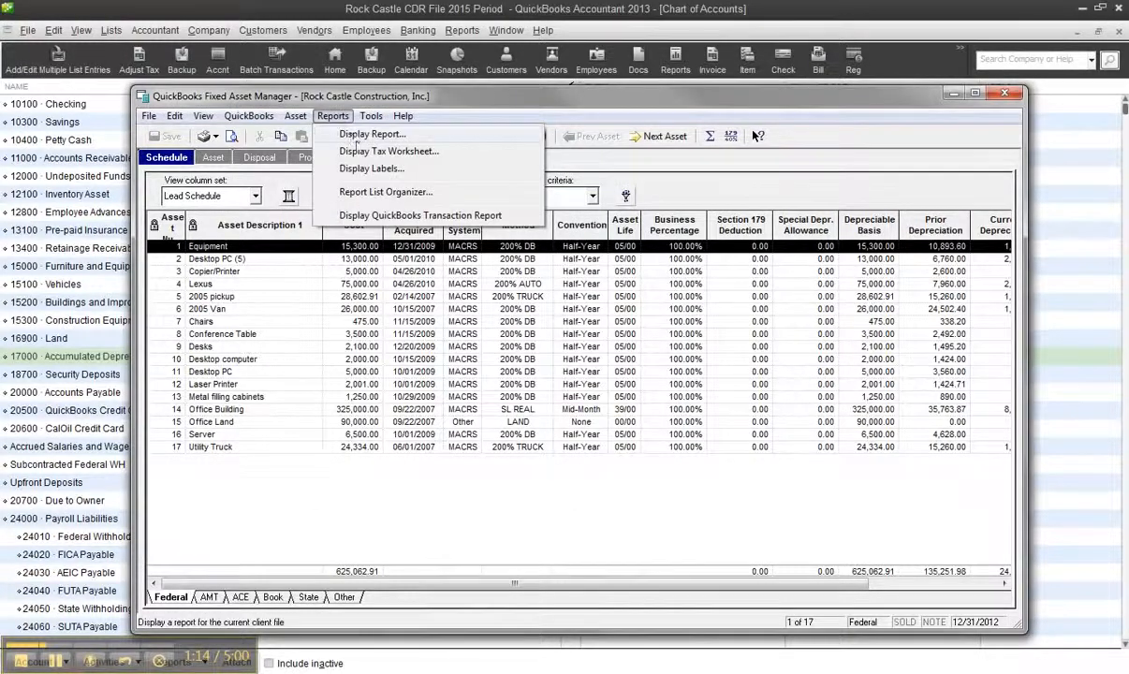
pyautogui.click(375, 136)
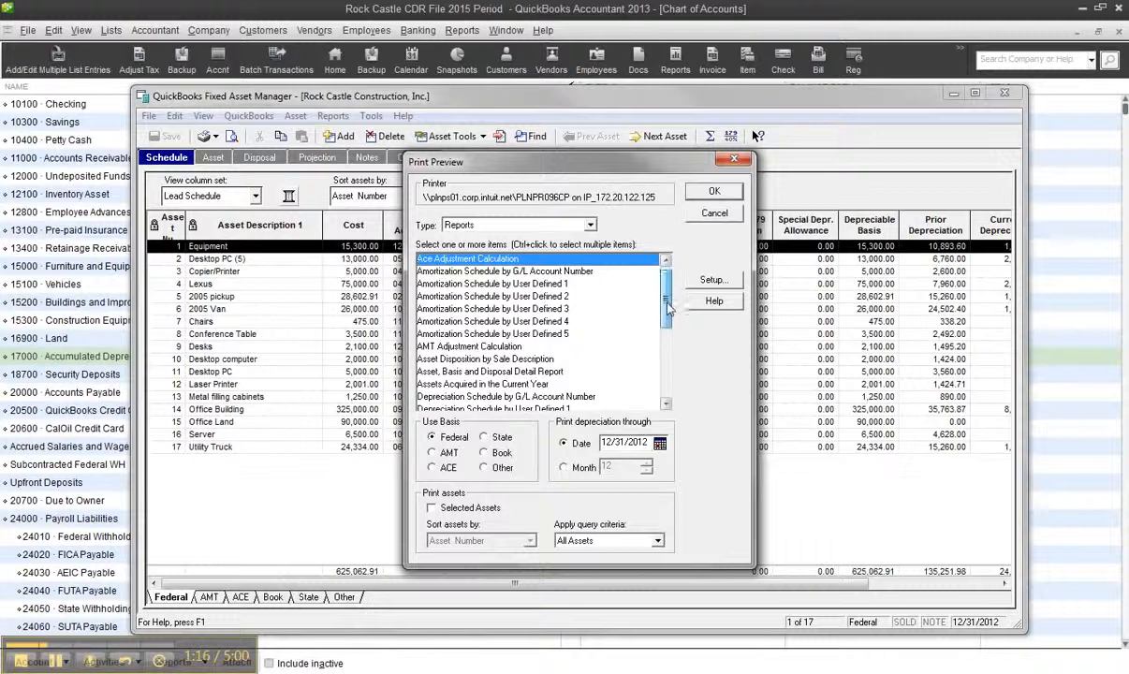
pyautogui.moveTo(667, 307); pyautogui.dragTo(671, 321)
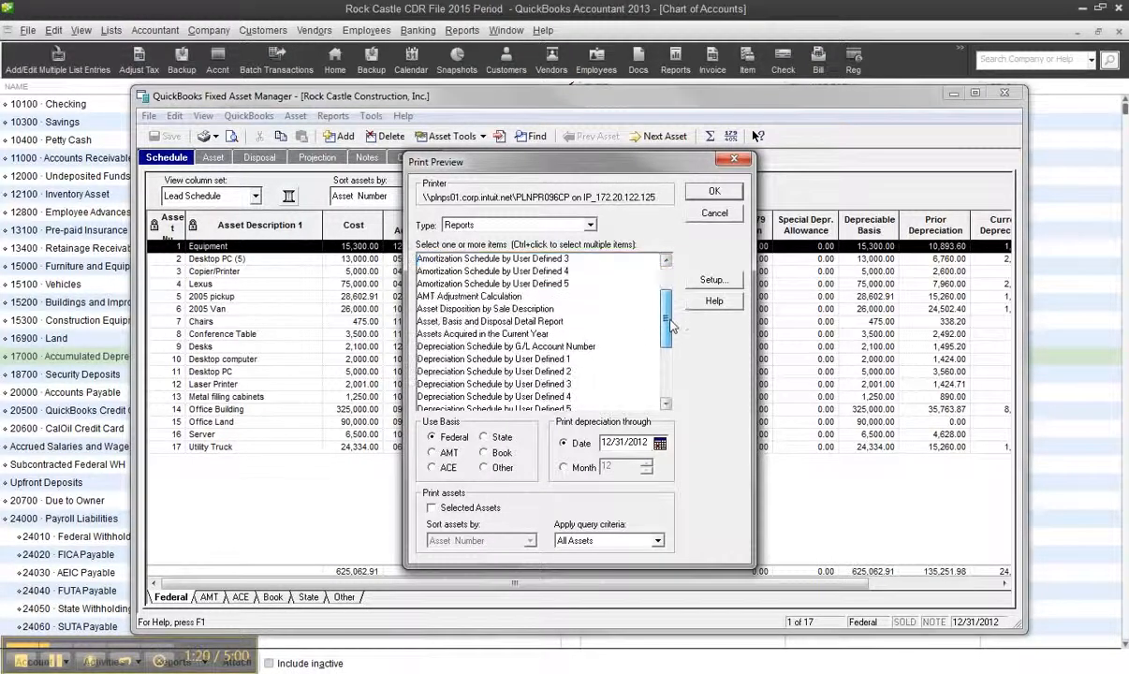
pyautogui.click(538, 346)
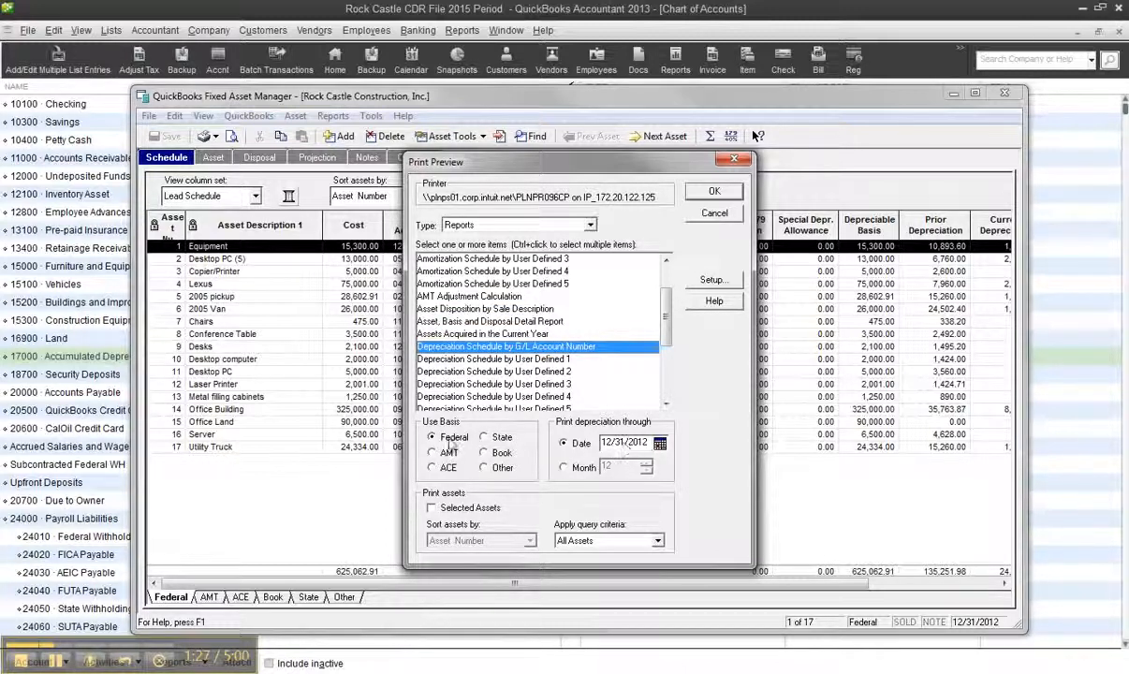
pyautogui.click(715, 192)
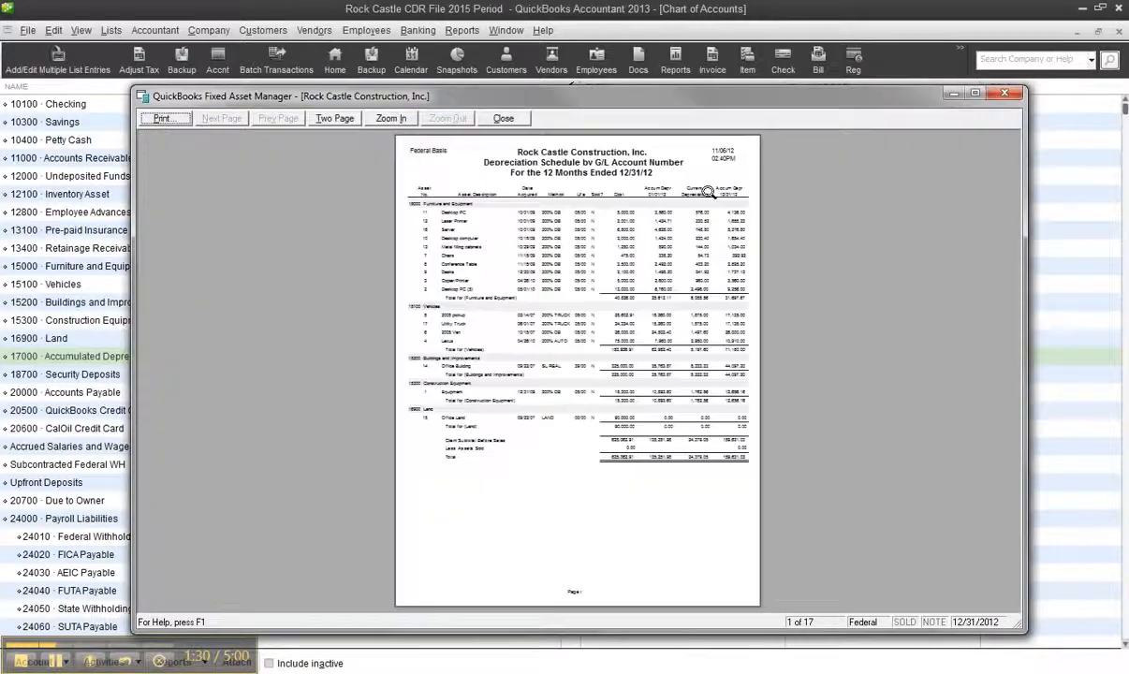
pyautogui.click(386, 118)
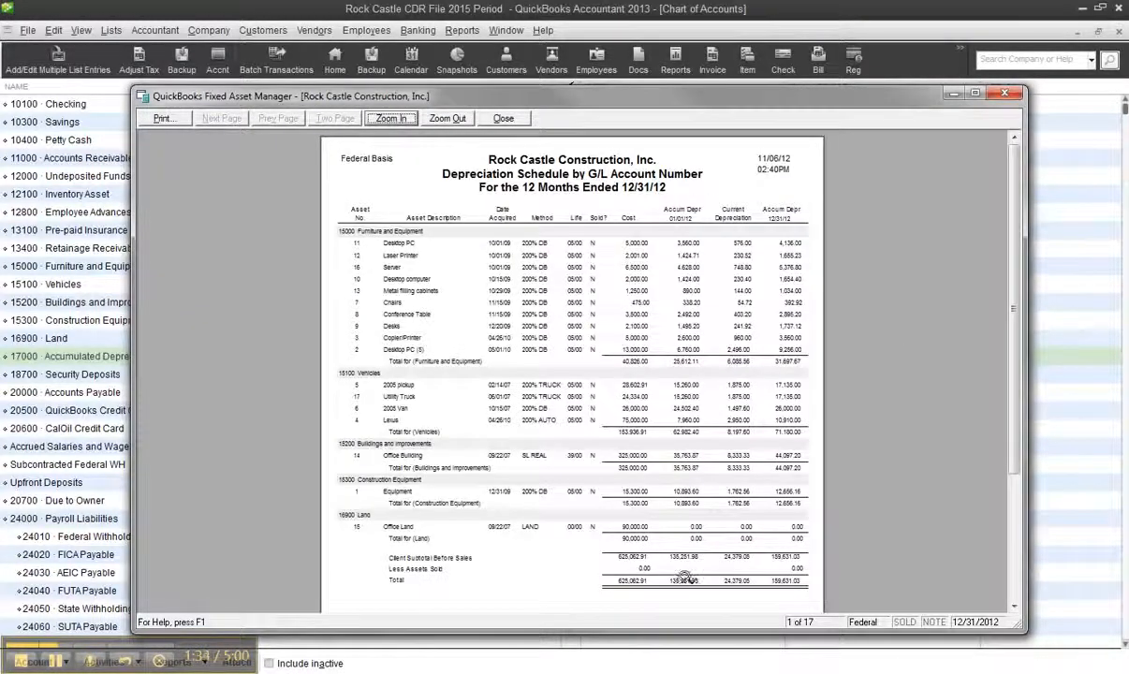
pyautogui.click(393, 120)
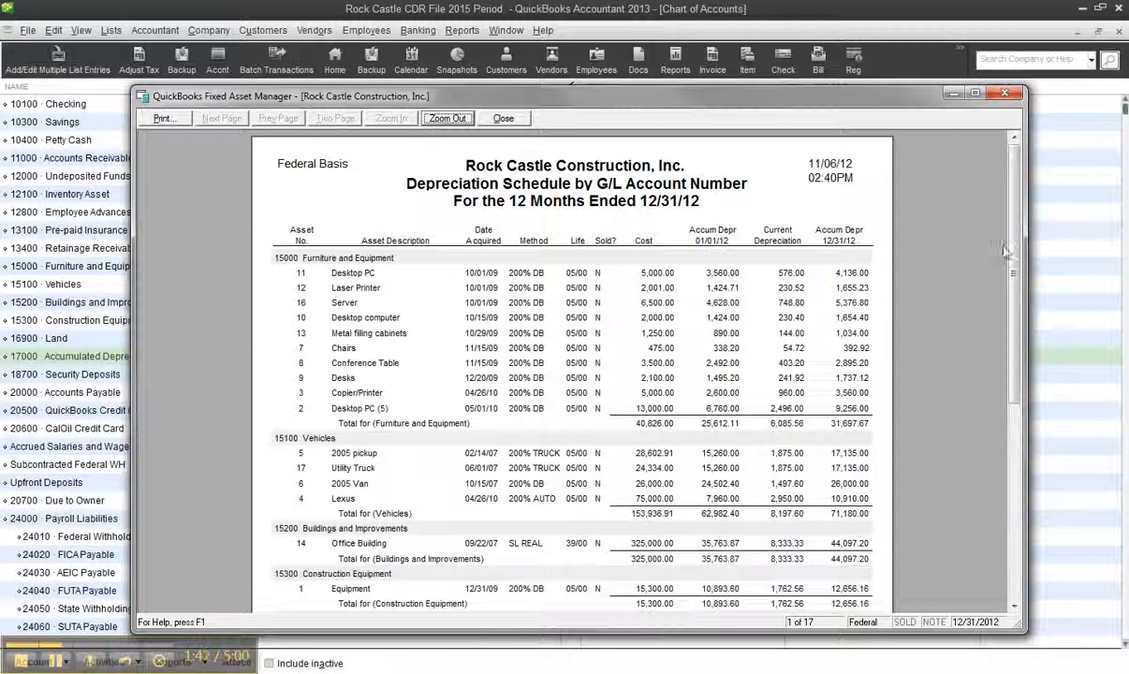
pyautogui.scroll(-1, 870, 247)
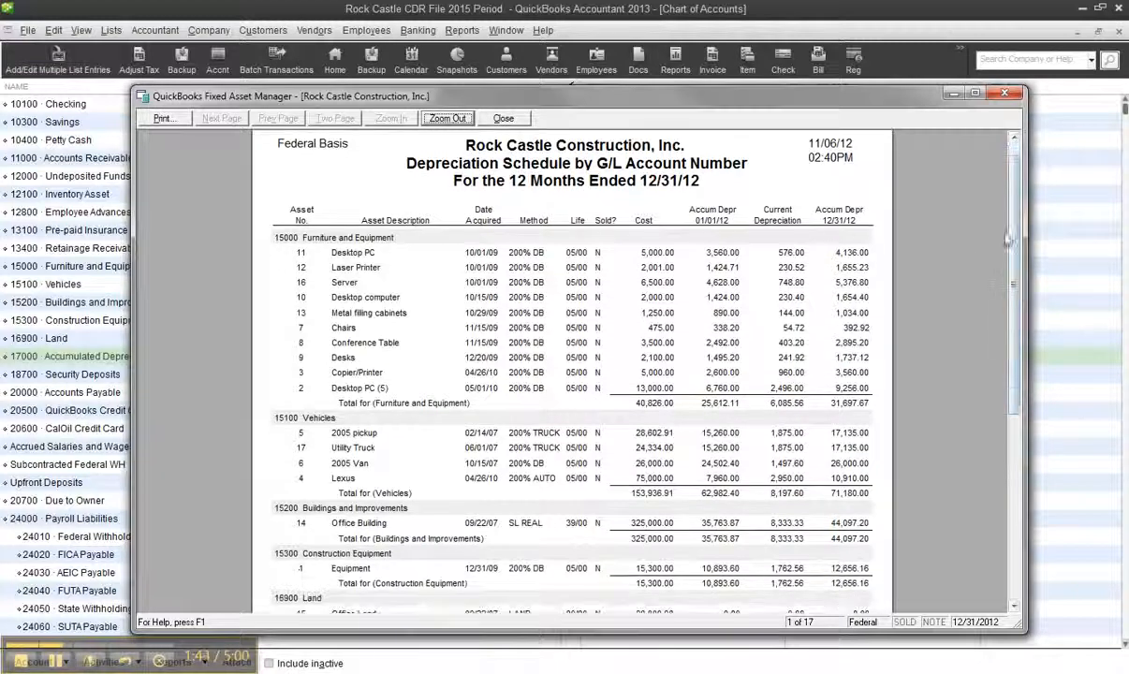
pyautogui.moveTo(1016, 270); pyautogui.dragTo(1023, 385)
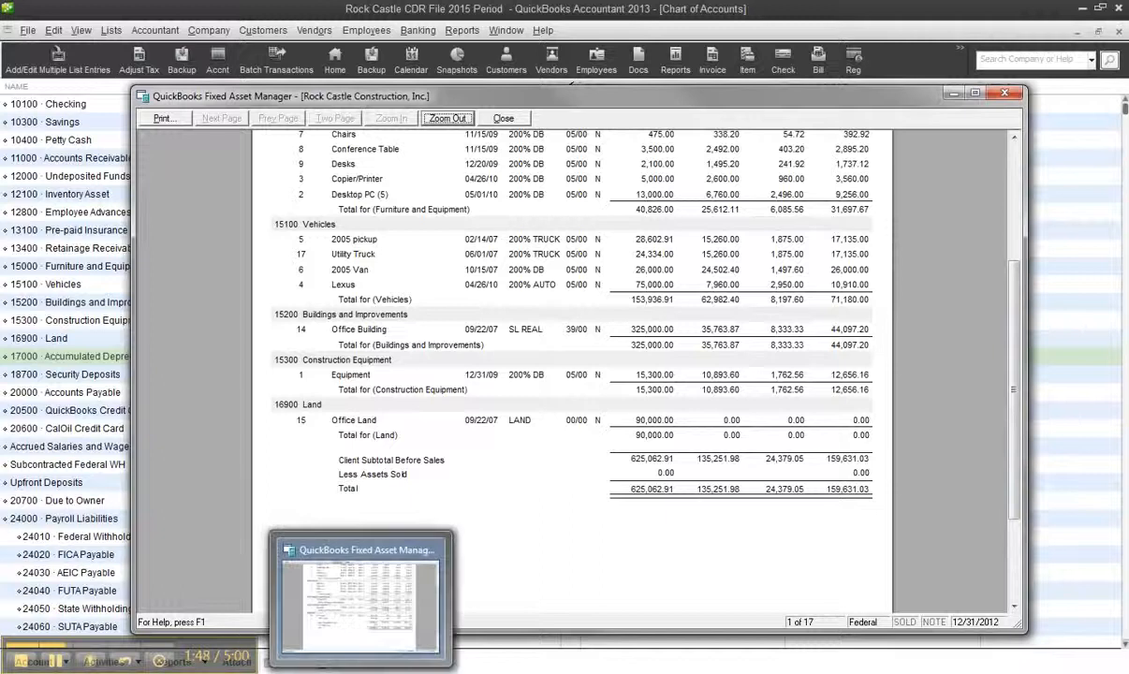
# Open Calculator and enter the total beginning accumulated depreciation, 135251.98, from the depreciation schedule
pyautogui.click(17, 663)
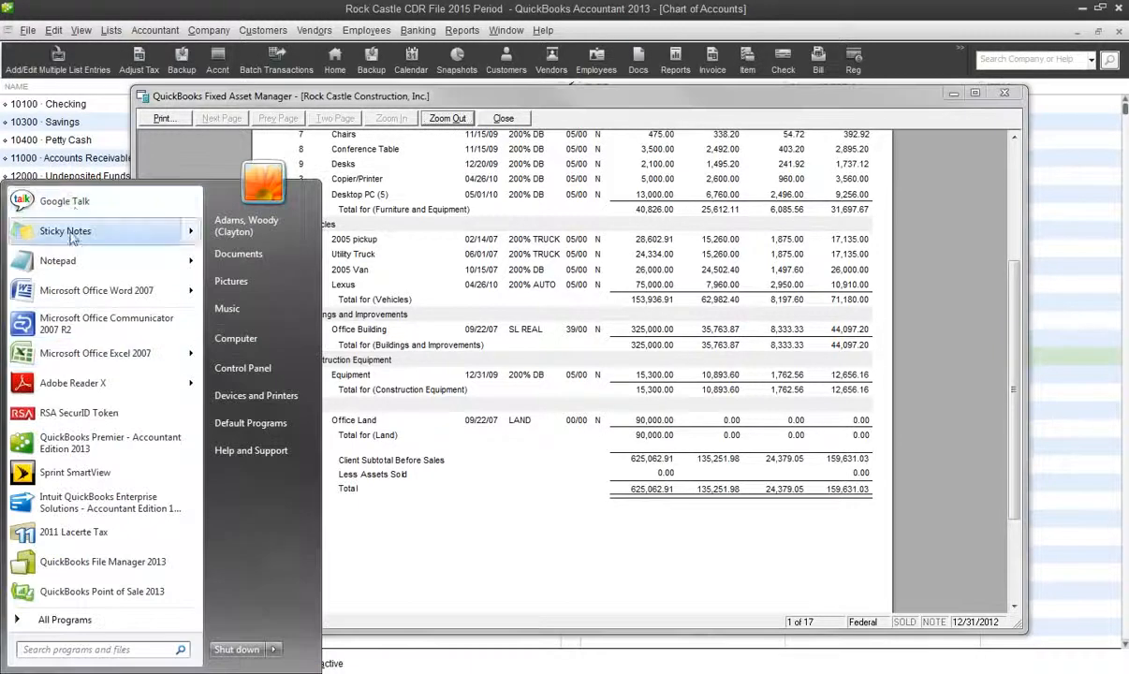
pyautogui.click(64, 620)
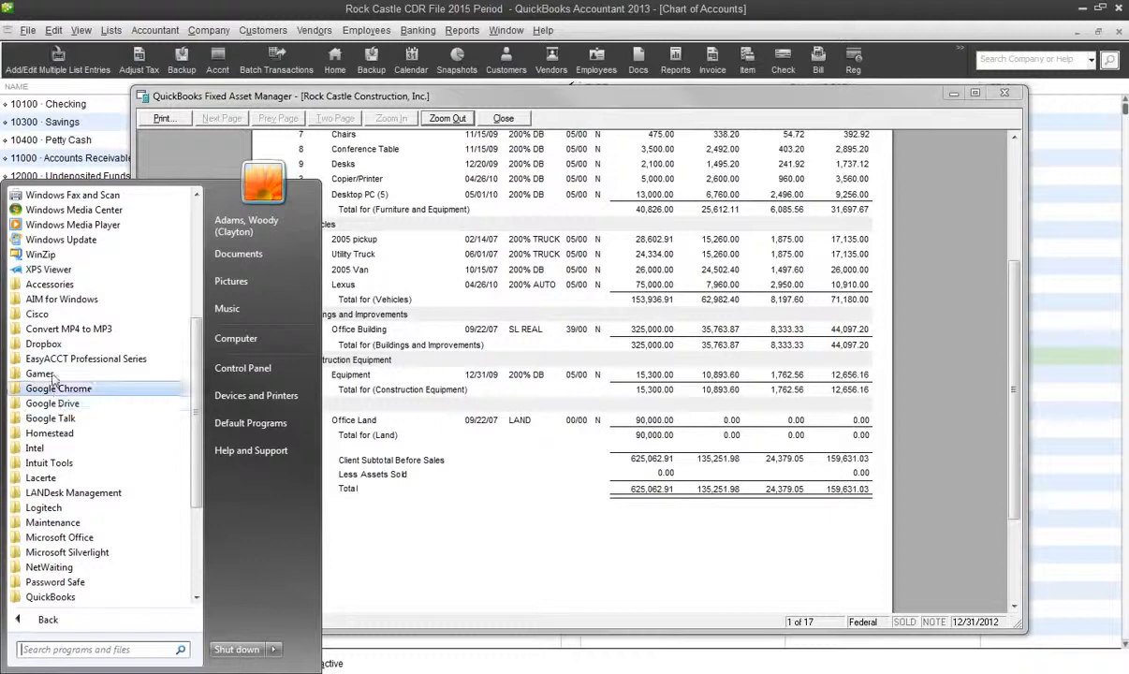
pyautogui.click(144, 287)
pyautogui.click(83, 299)
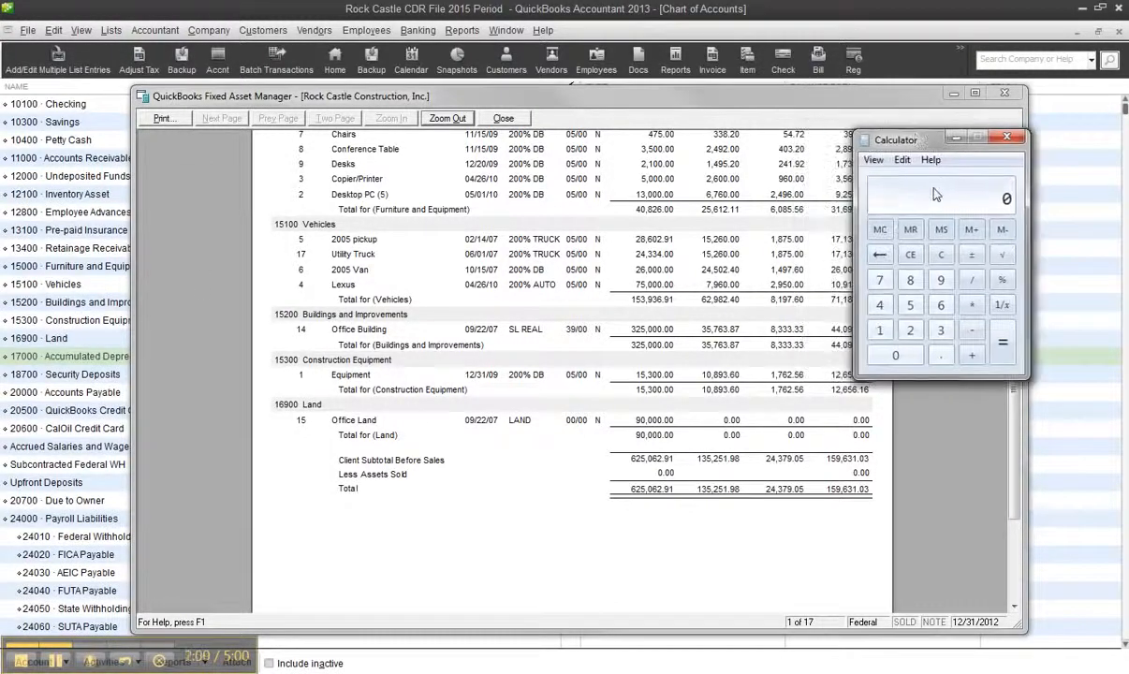
pyautogui.write('135')
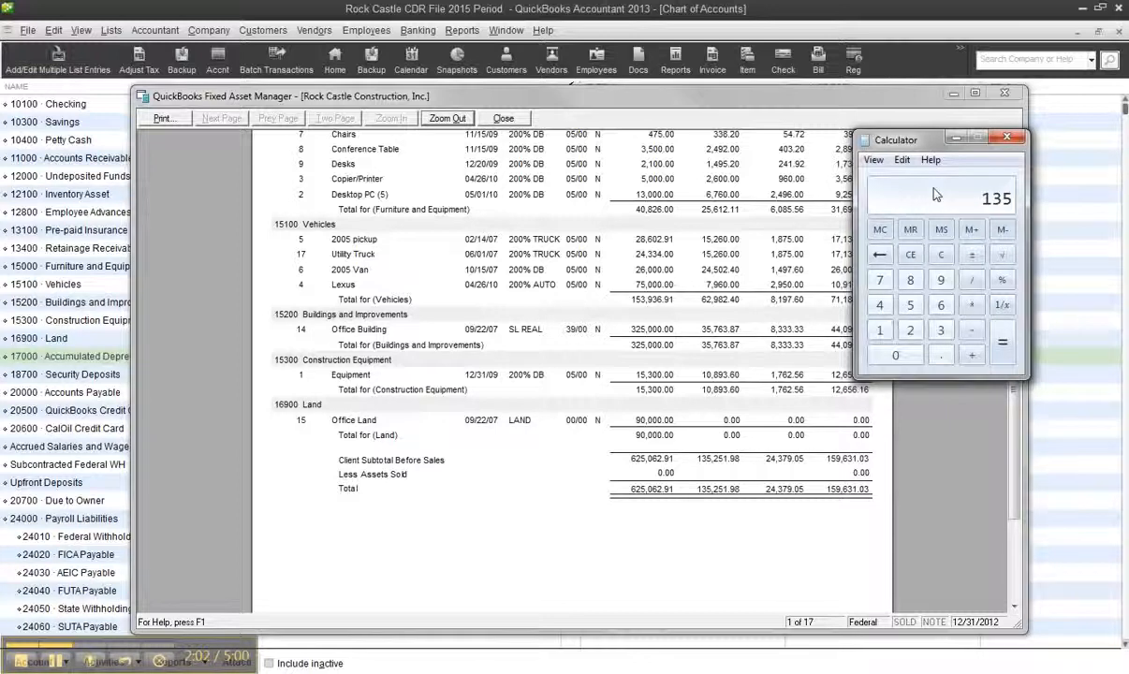
pyautogui.write('251.98')
pyautogui.moveTo(914, 136); pyautogui.dragTo(1128, 143)
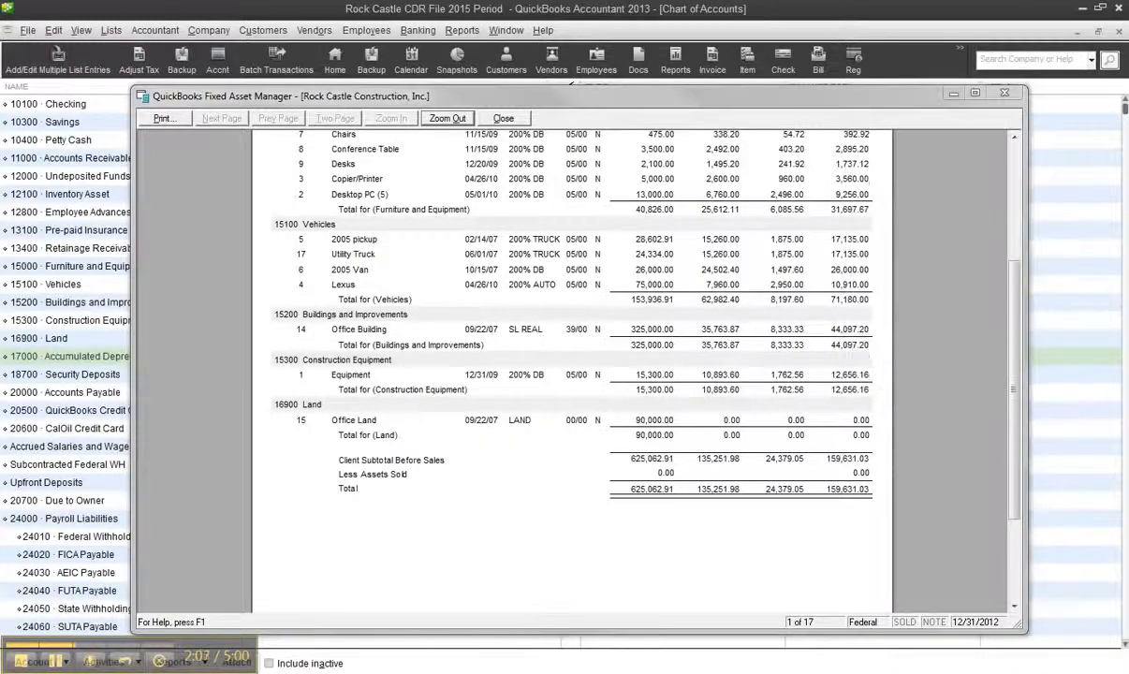
# Run a QuickReport on account 17000 Accumulated Depreciation through 12/31/2011 and check the difference from the Fixed Asset Manager total in Calculator
pyautogui.click(952, 95)
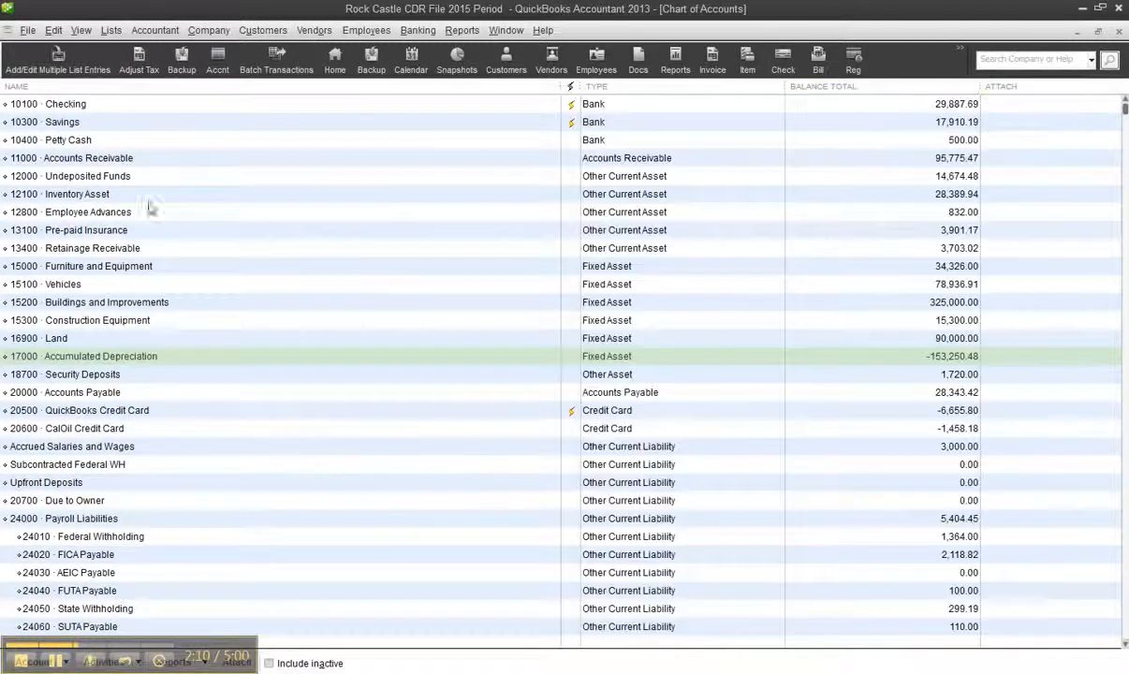
pyautogui.click(173, 360)
pyautogui.rightClick(173, 361)
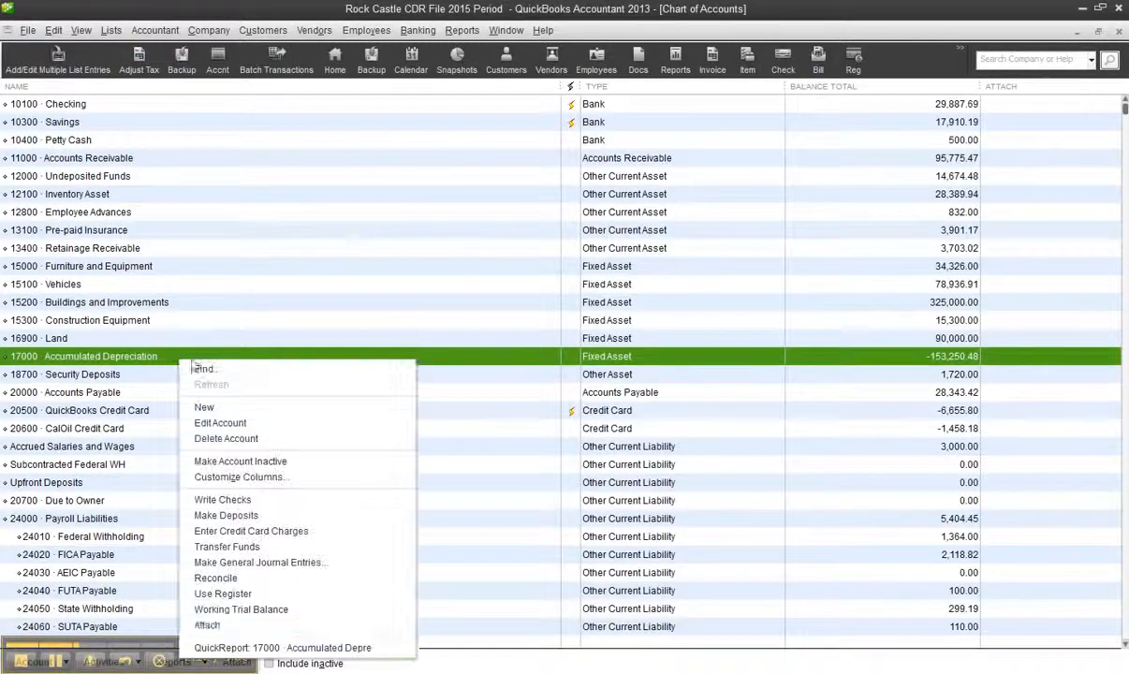
pyautogui.click(293, 648)
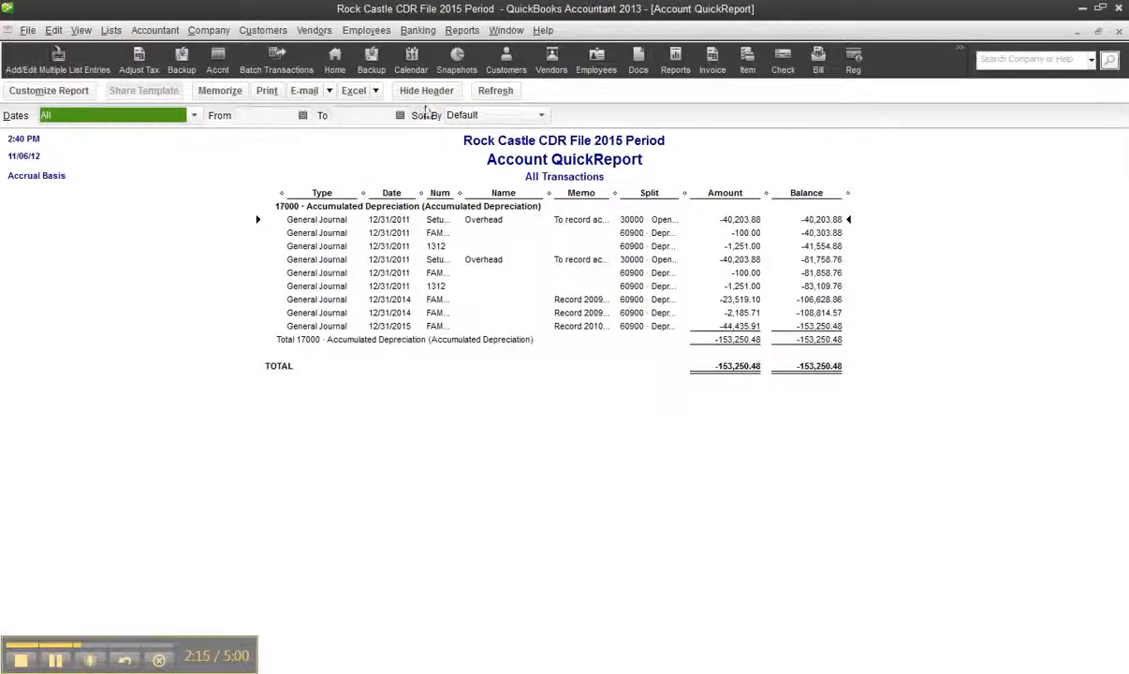
pyautogui.click(383, 115)
pyautogui.write('12/31')
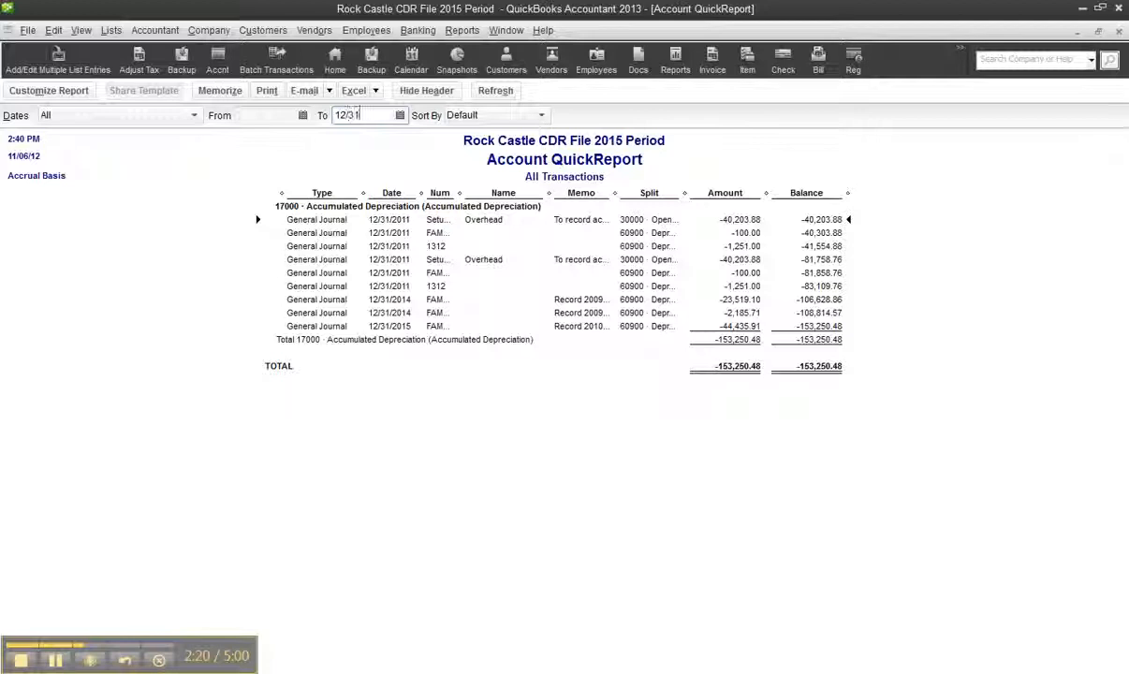
pyautogui.write('/2011')
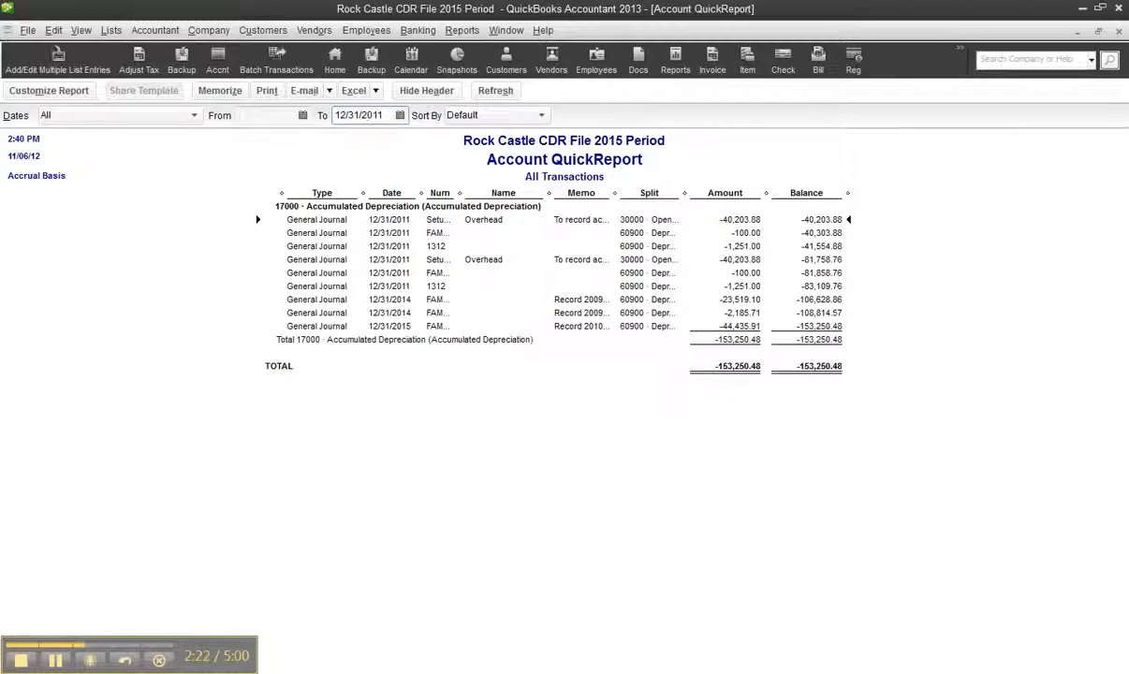
pyautogui.press('Tab')
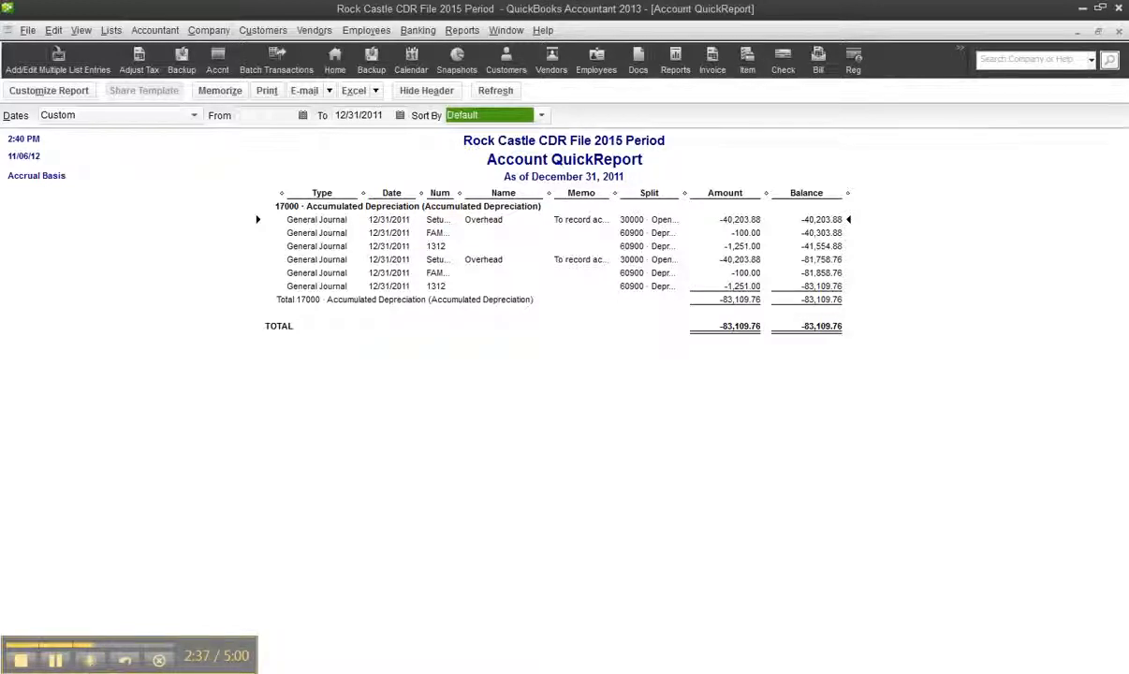
pyautogui.hotkey('alt', 'Tab')
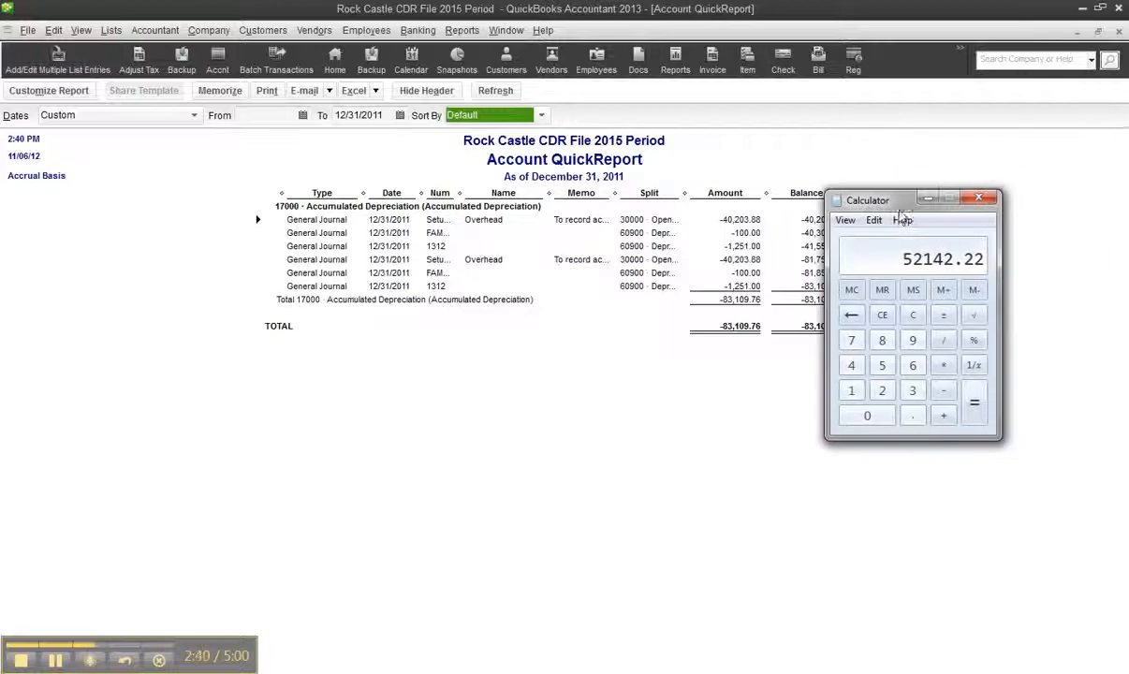
pyautogui.click(928, 198)
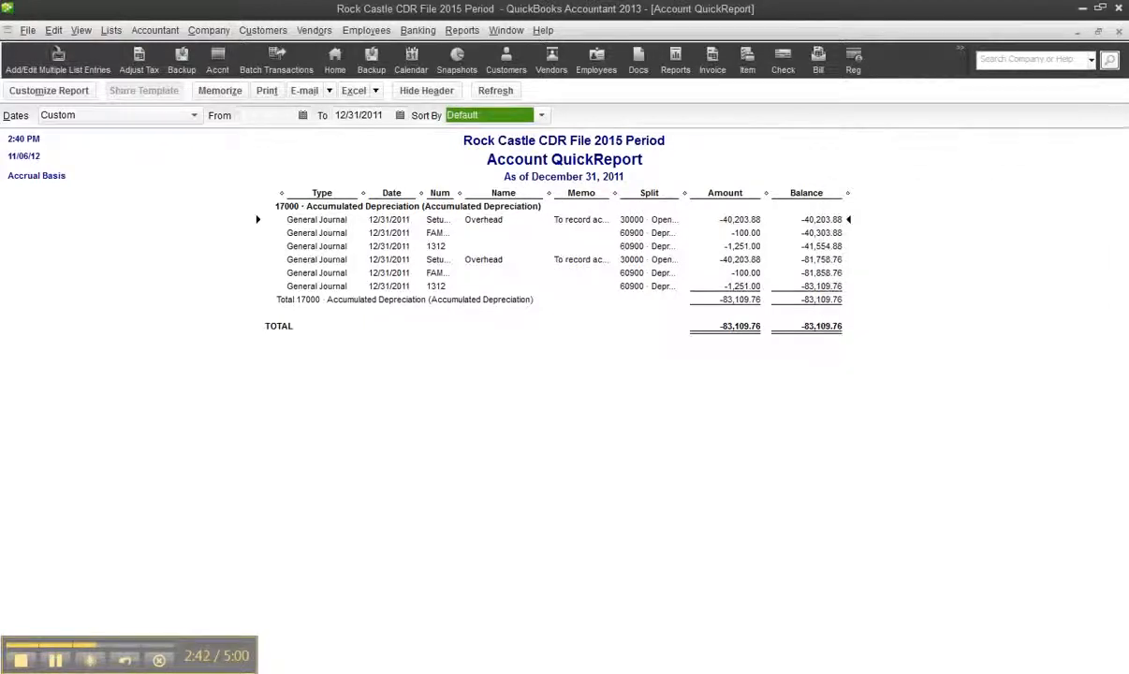
# Start a new general journal entry and date it 12/31/2011
pyautogui.click(208, 30)
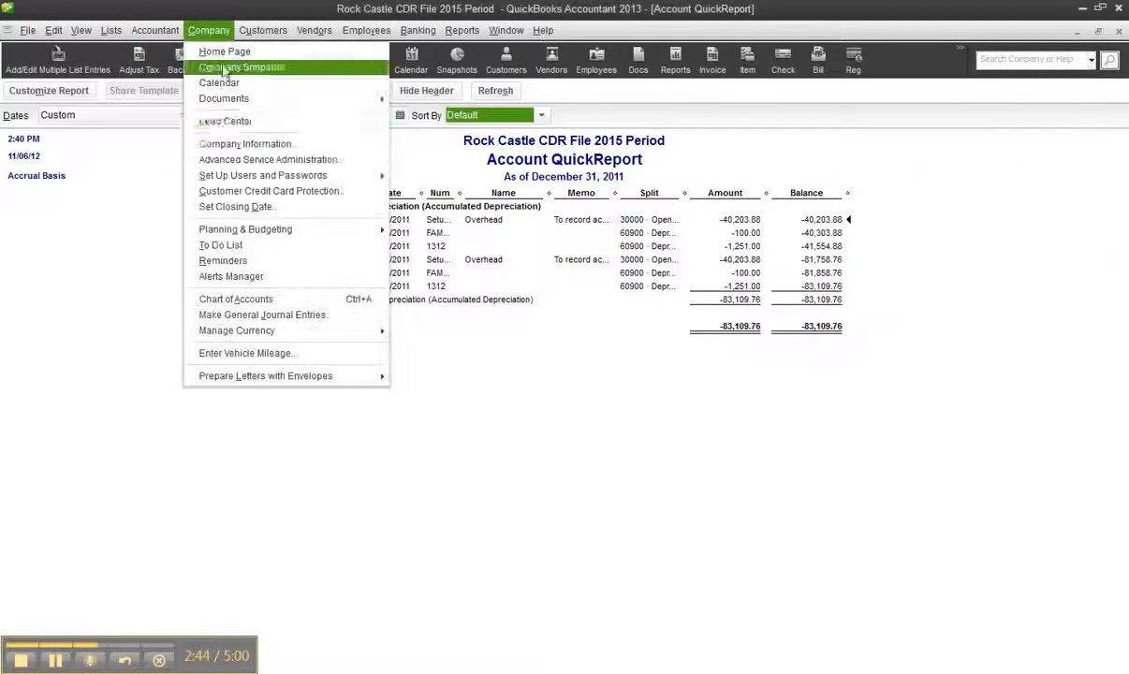
pyautogui.click(253, 315)
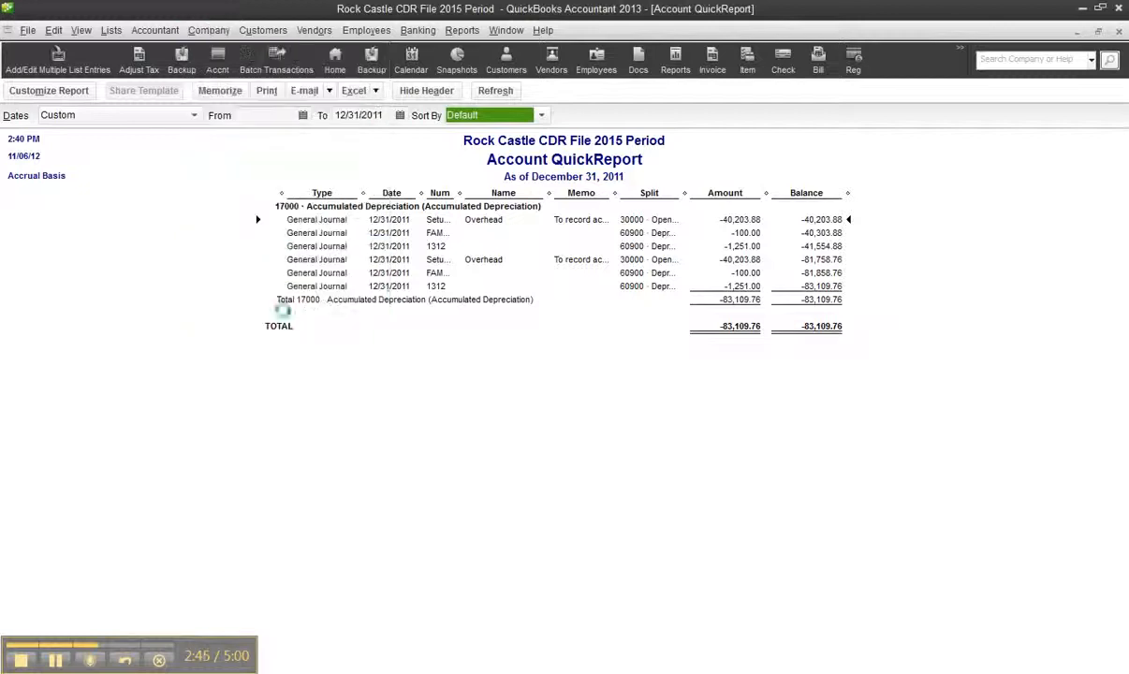
pyautogui.click(101, 170)
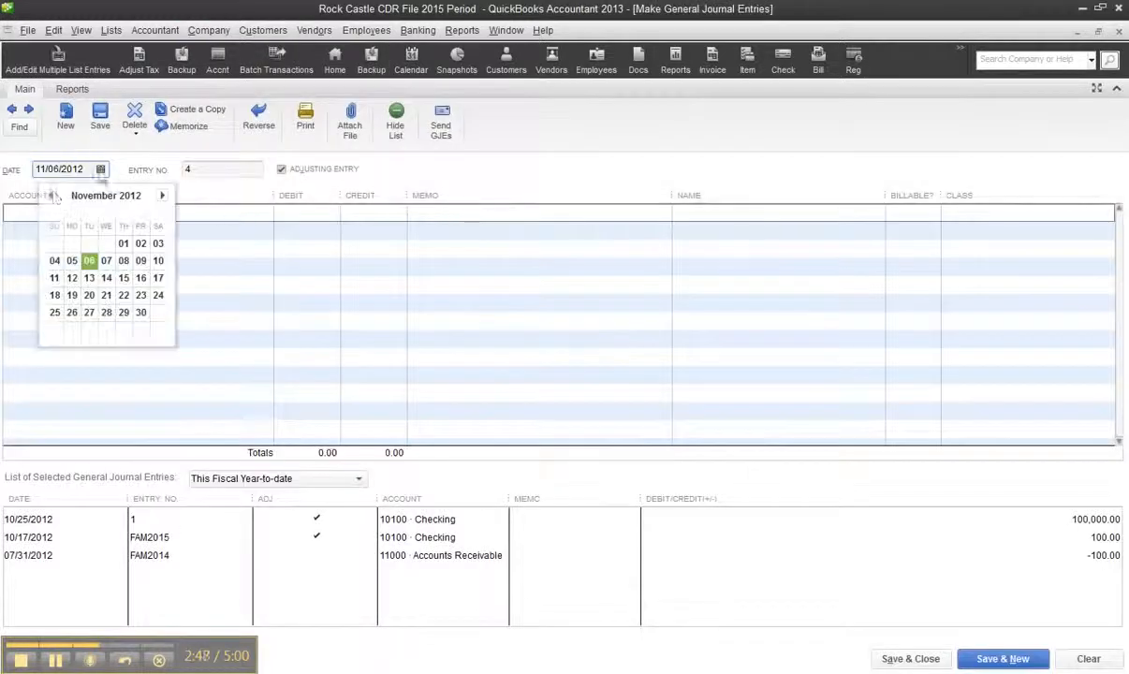
pyautogui.doubleClick(51, 195)
pyautogui.doubleClick(52, 195)
pyautogui.doubleClick(52, 196)
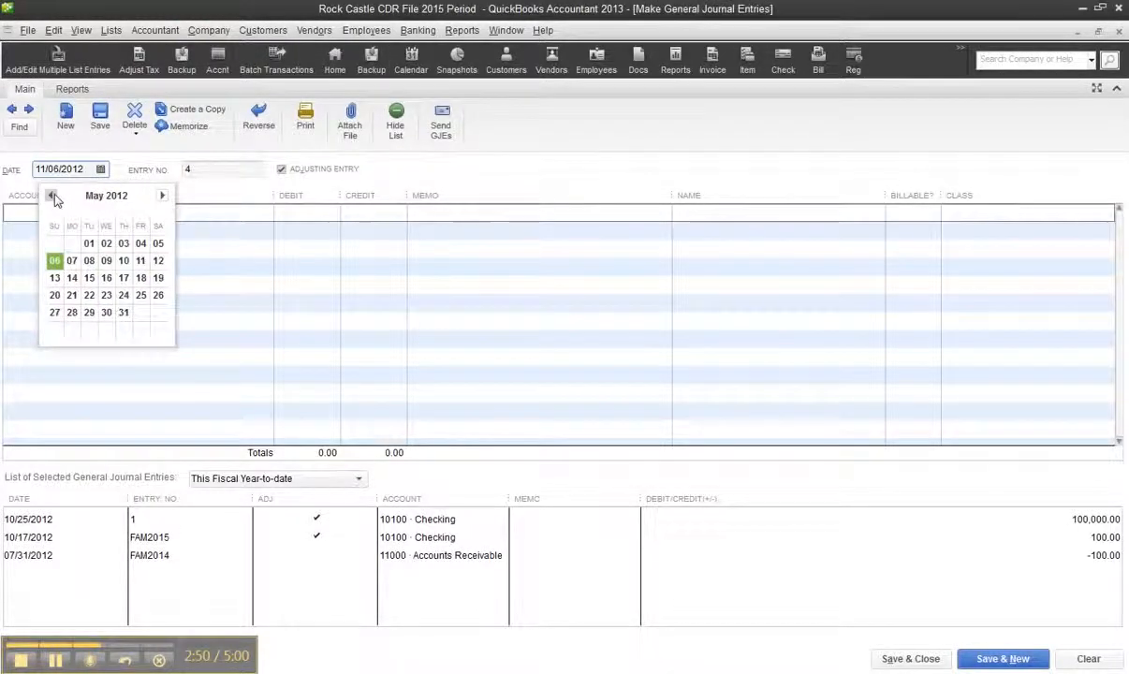
pyautogui.doubleClick(51, 196)
pyautogui.doubleClick(51, 196)
pyautogui.click(52, 196)
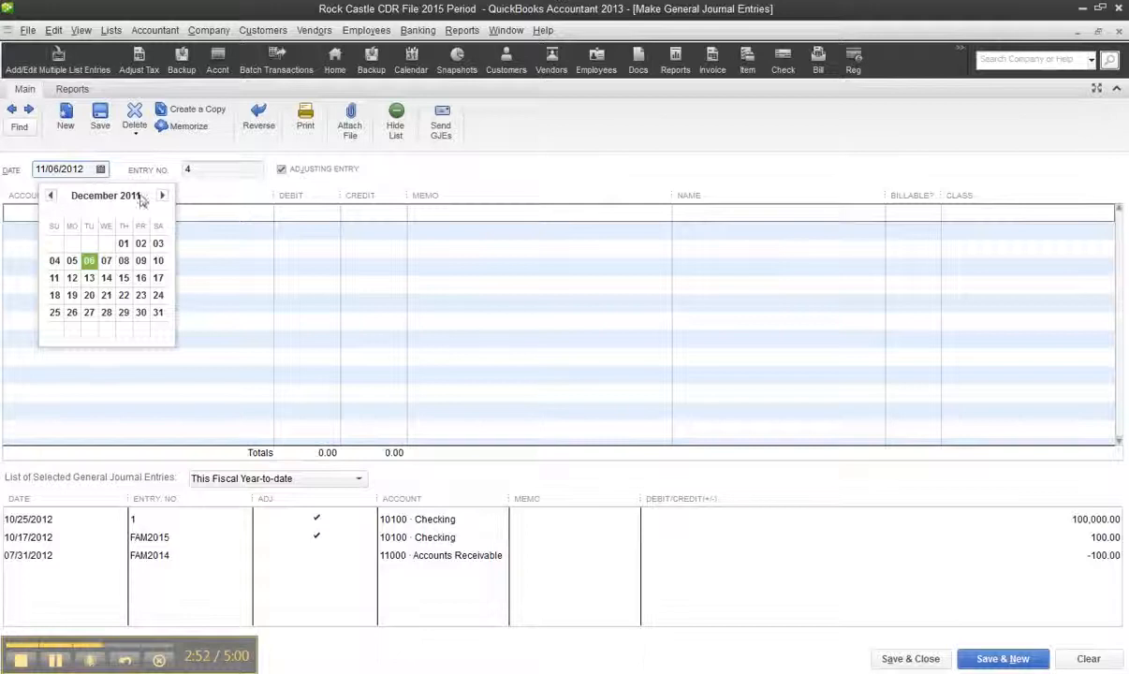
pyautogui.click(163, 321)
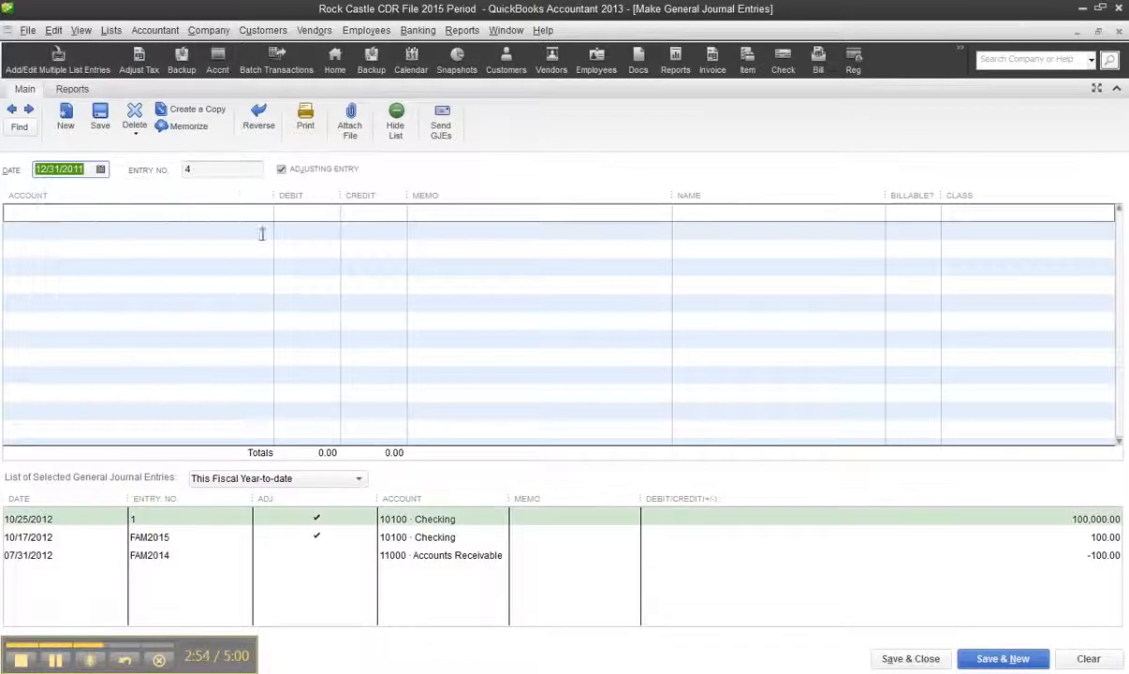
# Enter a 52,142.22 credit to account 17000 Accumulated Depreciation on the first line of the journal entry
pyautogui.click(229, 215)
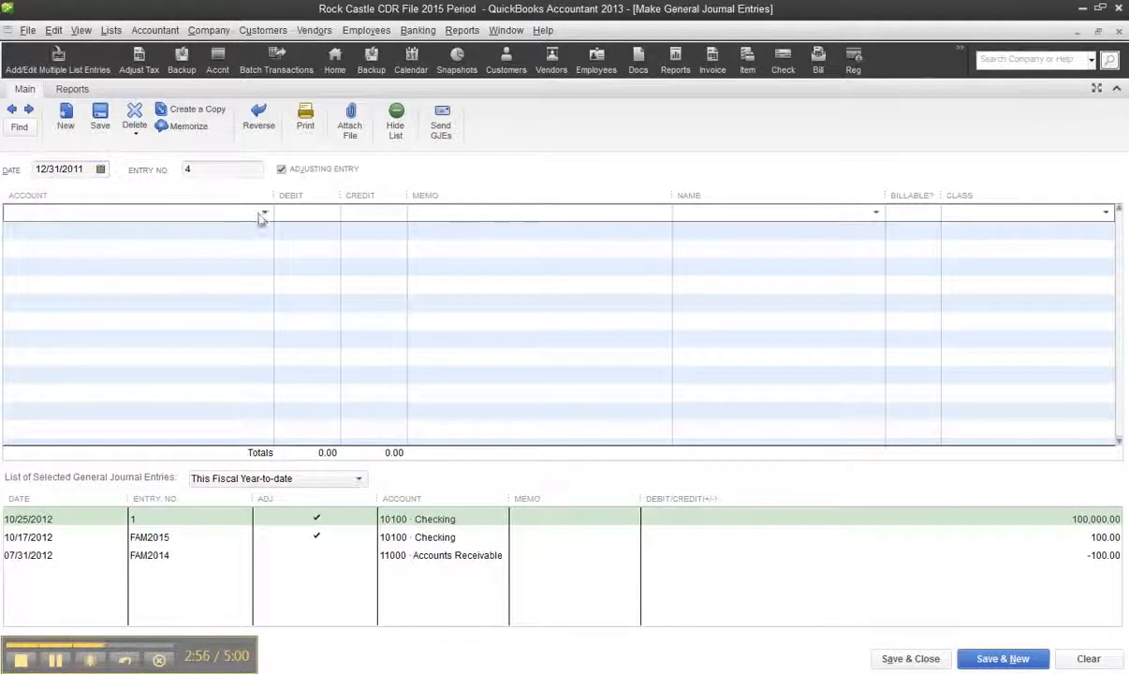
pyautogui.click(265, 215)
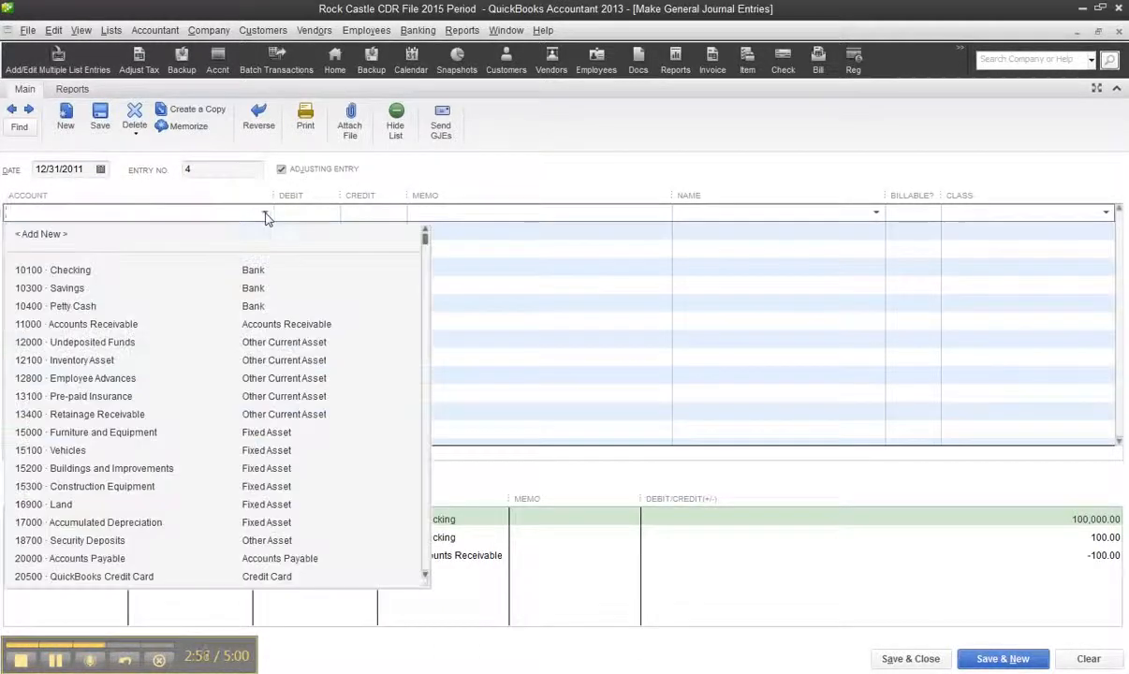
pyautogui.click(128, 525)
pyautogui.click(357, 212)
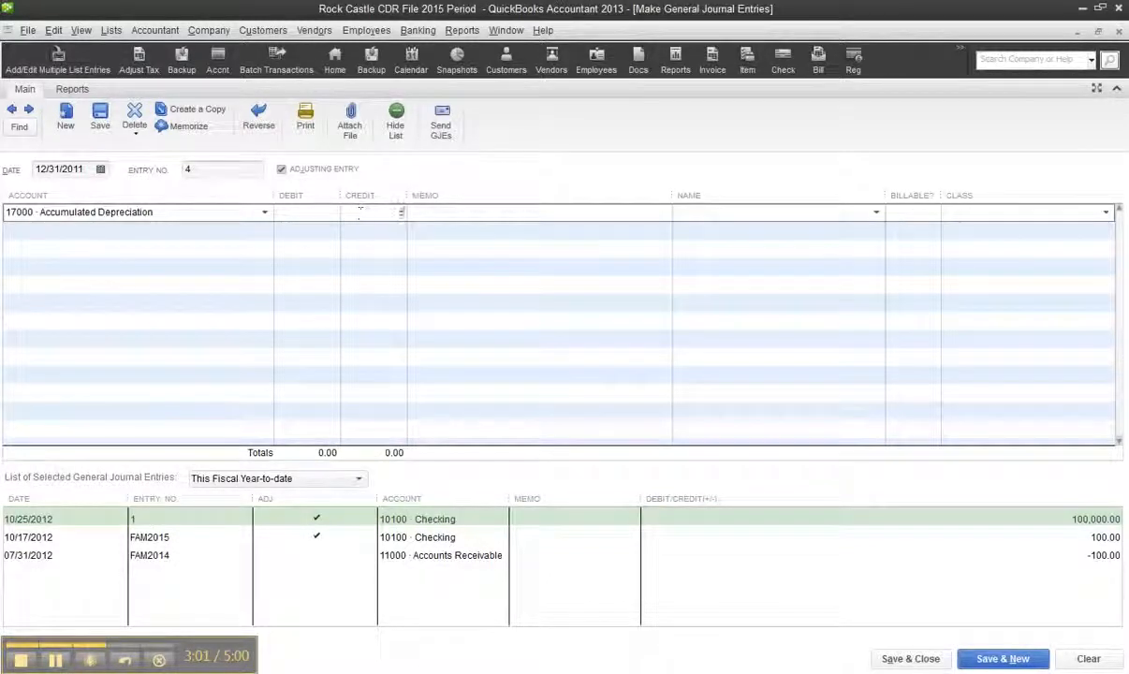
pyautogui.write('52142.22')
# Assign the offsetting 52,142.22 debit on the second line to account 60900 Depreciation Expense
pyautogui.click(252, 233)
pyautogui.click(264, 229)
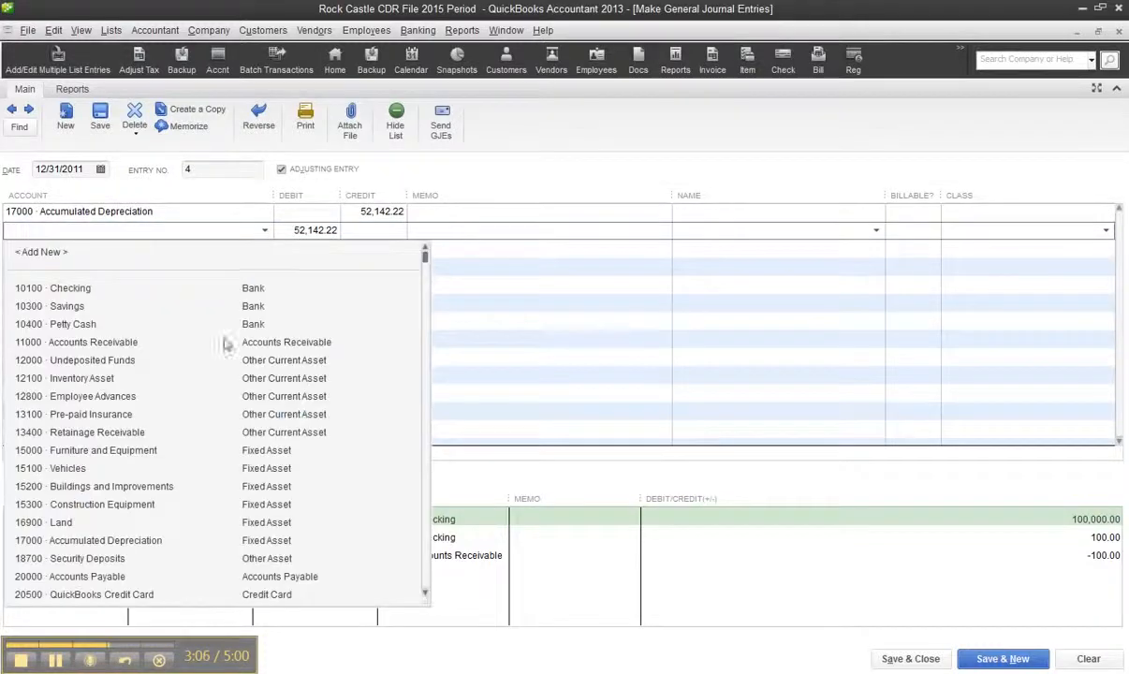
pyautogui.scroll(-1, 171, 488)
pyautogui.scroll(-6, 172, 488)
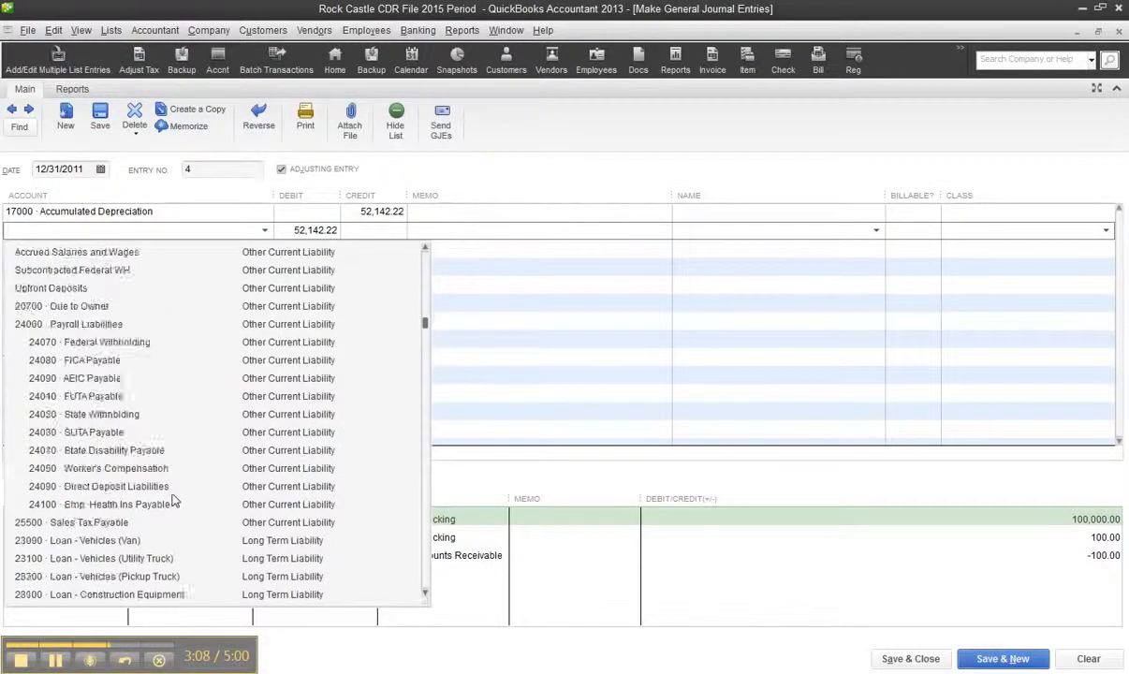
pyautogui.scroll(-10, 173, 503)
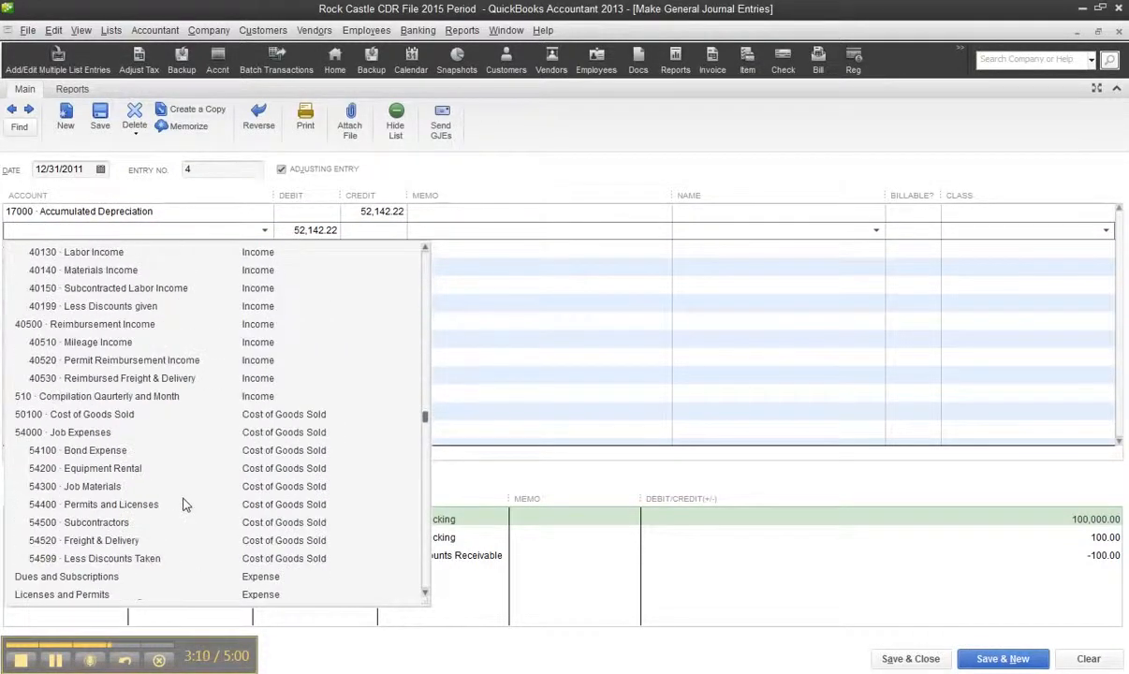
pyautogui.scroll(-2, 184, 506)
pyautogui.scroll(1, 183, 492)
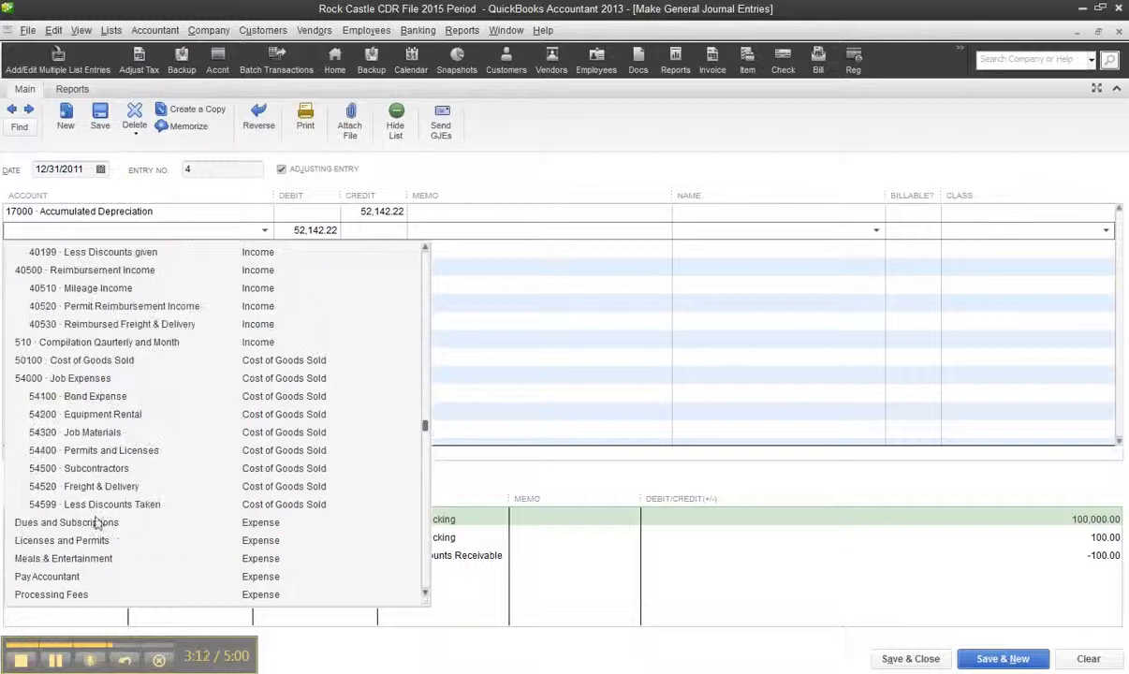
pyautogui.scroll(-3, 98, 522)
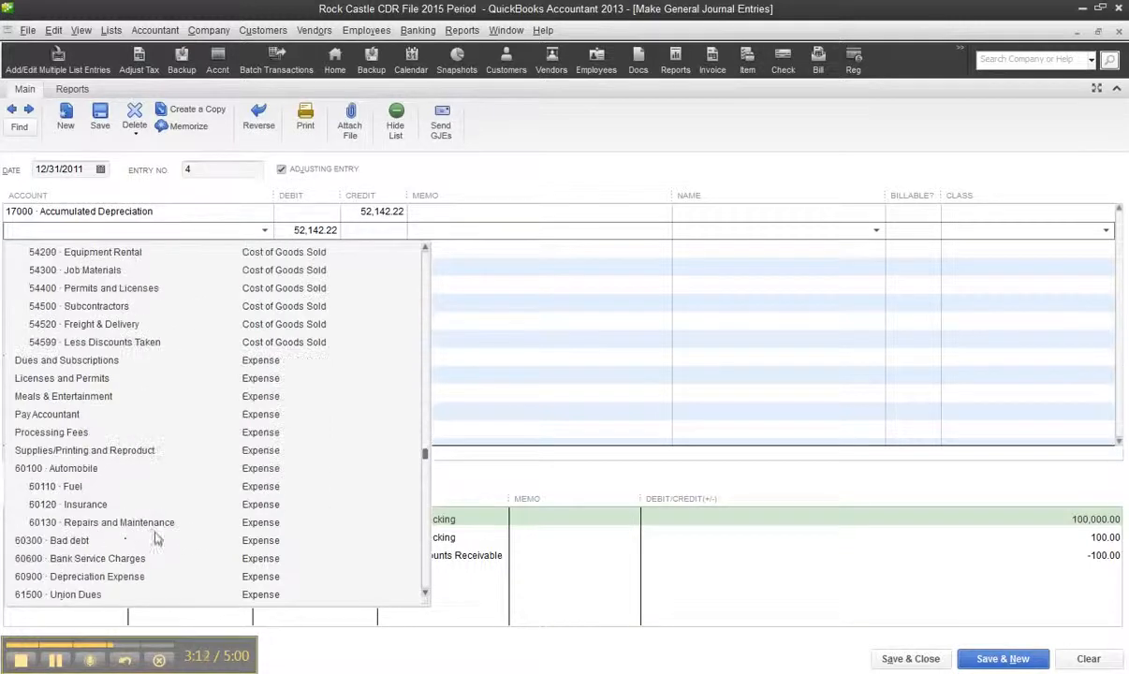
pyautogui.click(117, 577)
# Add the memo "tocorrect prior dep up thru 12/31/11" to the Accumulated Depreciation line, and save and close the journal entry
pyautogui.click(481, 212)
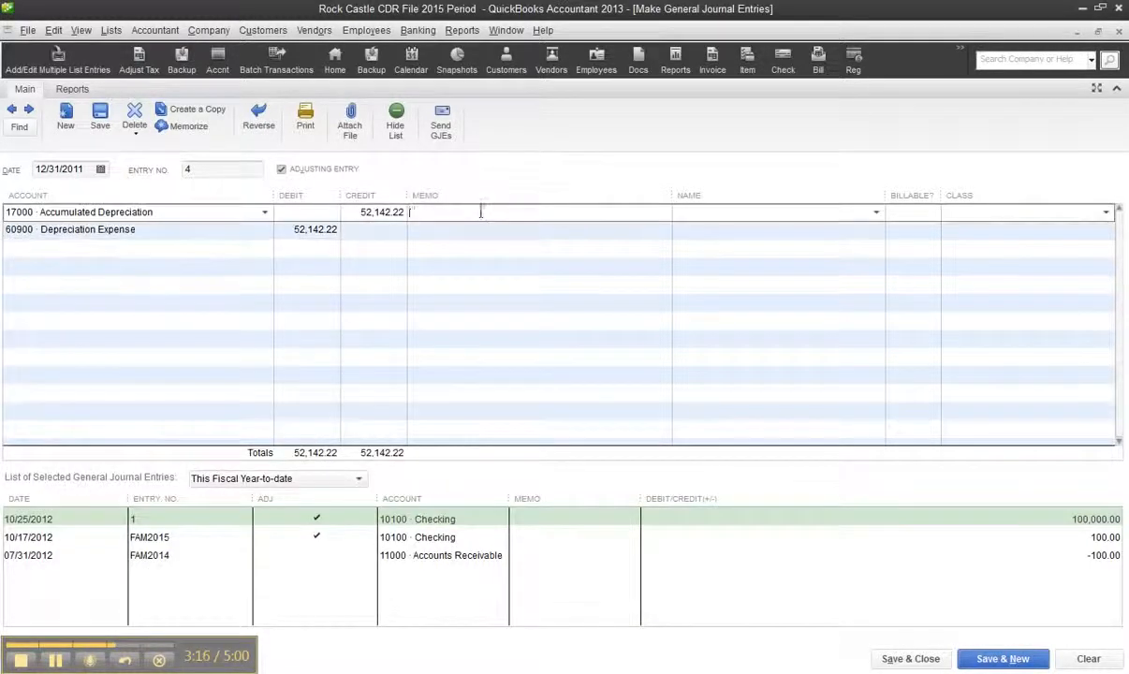
pyautogui.write('tocorrect')
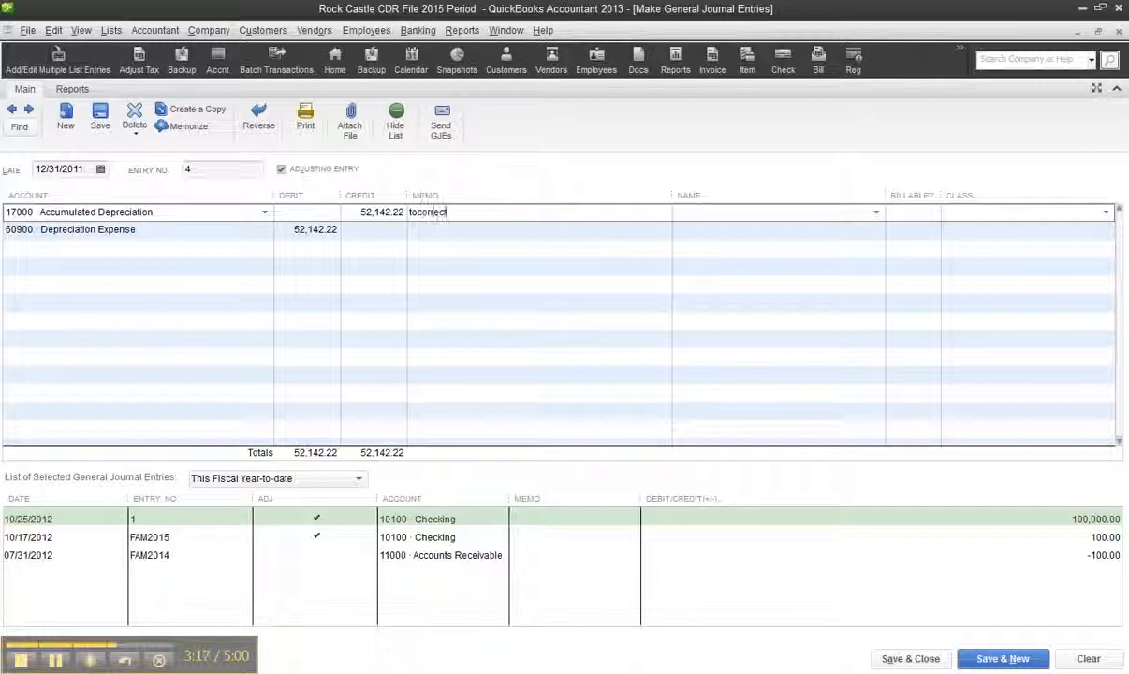
pyautogui.write(' prior dep ')
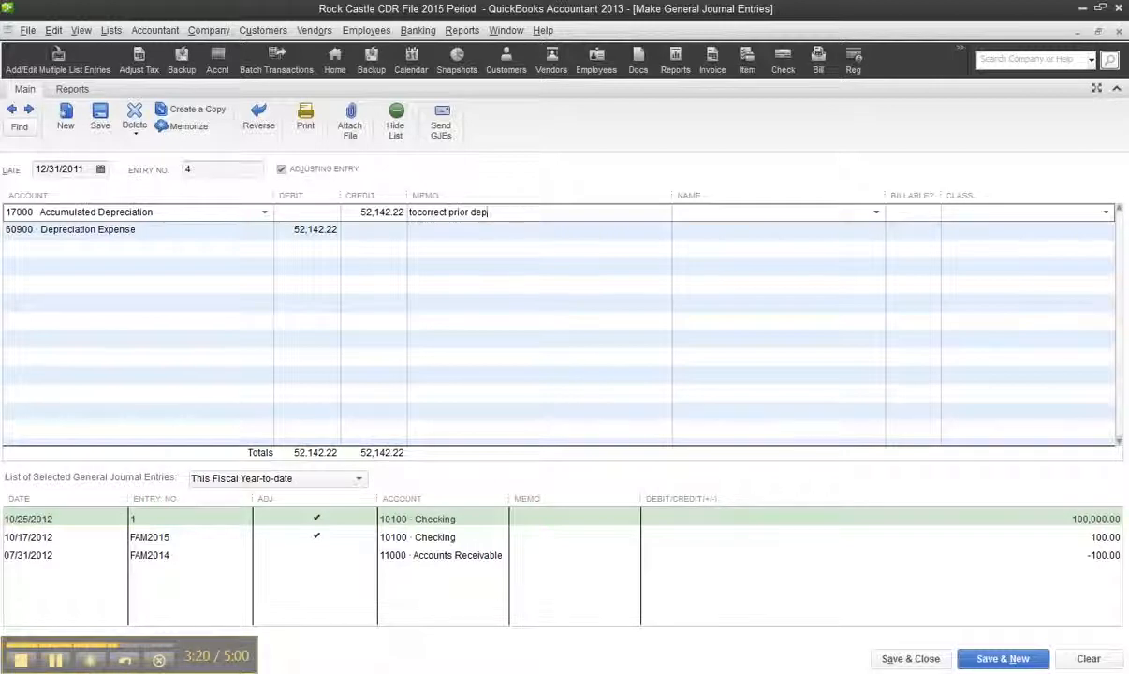
pyautogui.write('up thru 12/31/11')
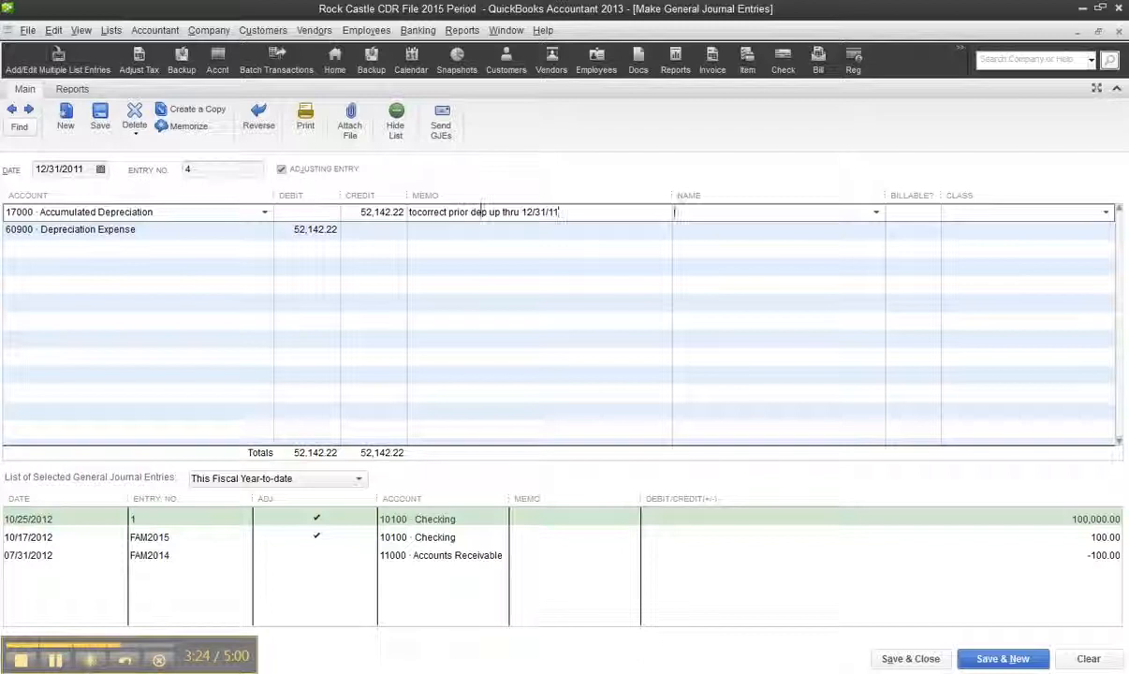
pyautogui.click(901, 659)
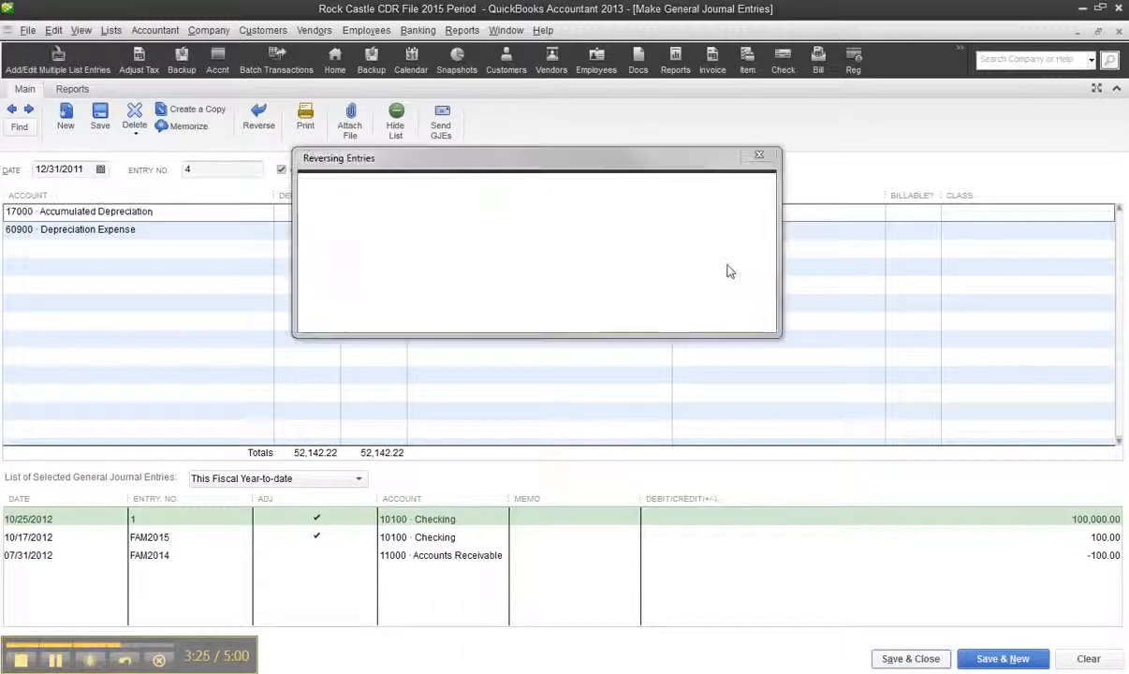
pyautogui.click(646, 296)
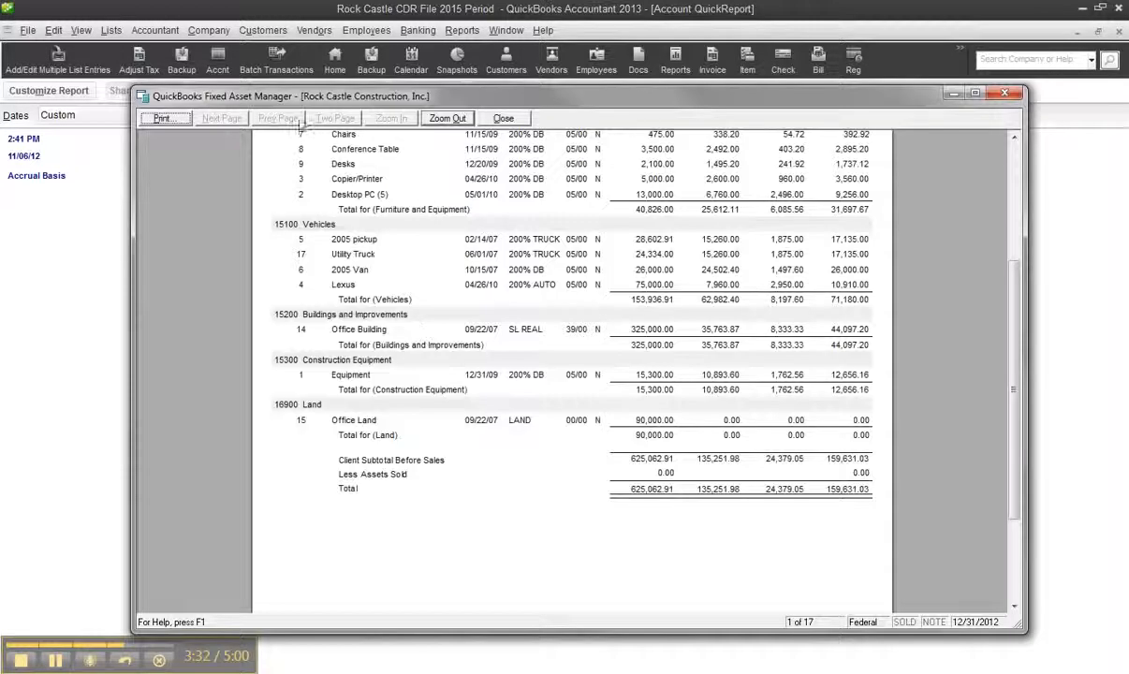
# In Fixed Asset Manager, close the report preview and update assets from QuickBooks with both new and modified fixed asset items
pyautogui.click(518, 122)
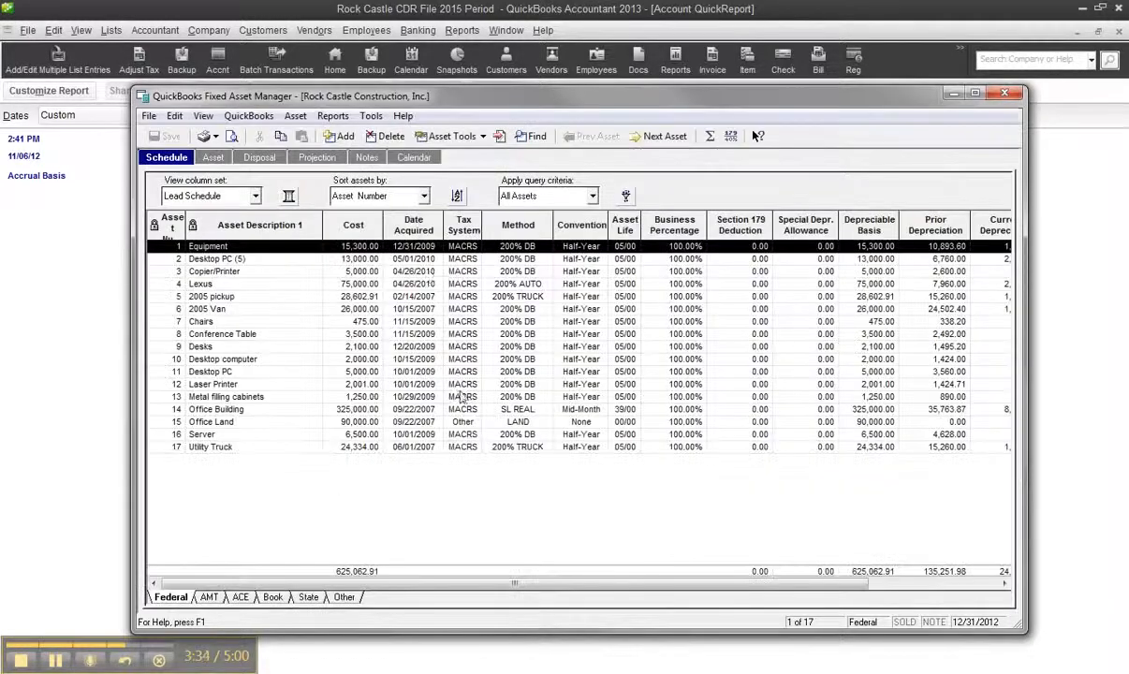
pyautogui.click(249, 116)
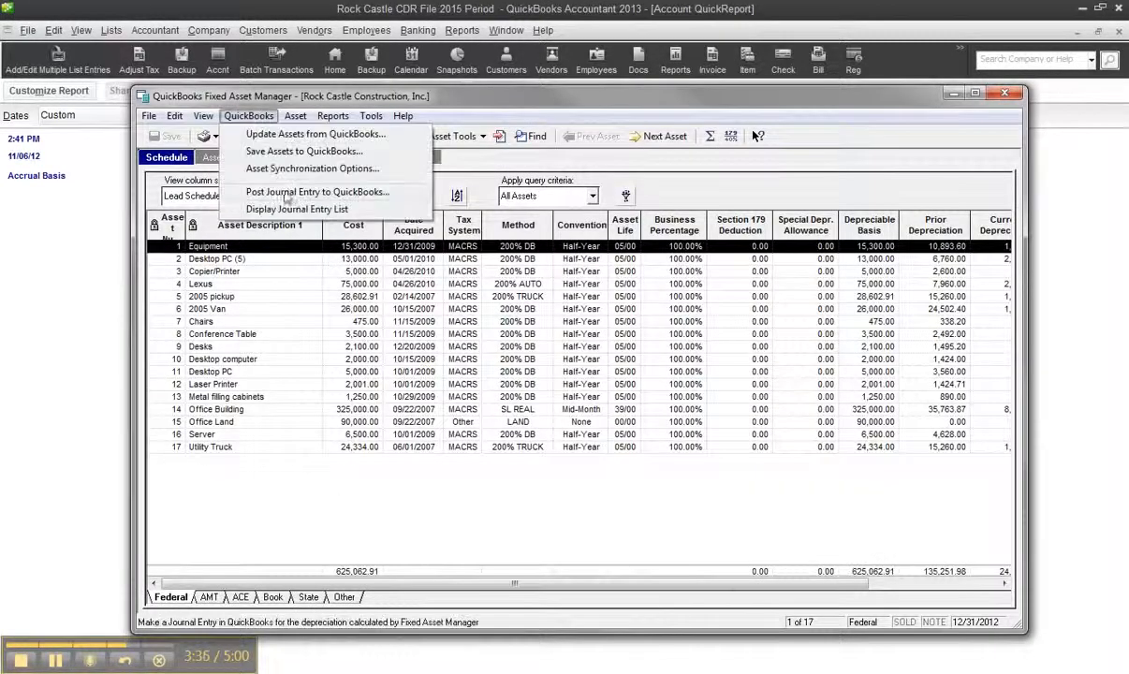
pyautogui.click(290, 134)
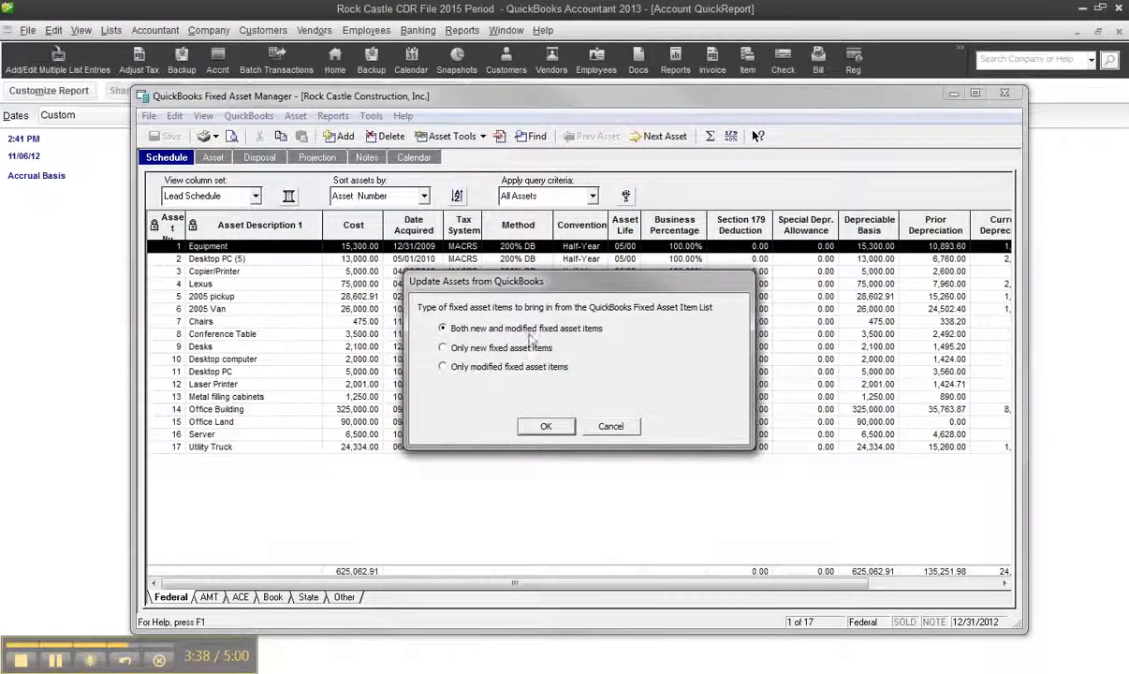
pyautogui.click(546, 426)
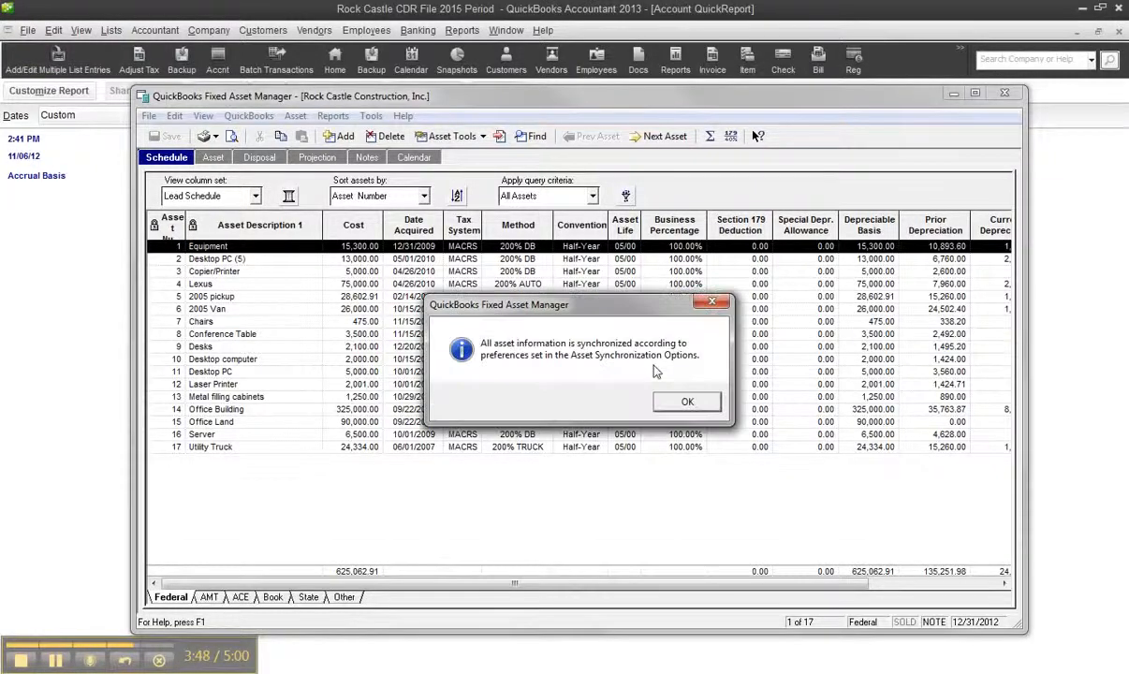
pyautogui.click(685, 403)
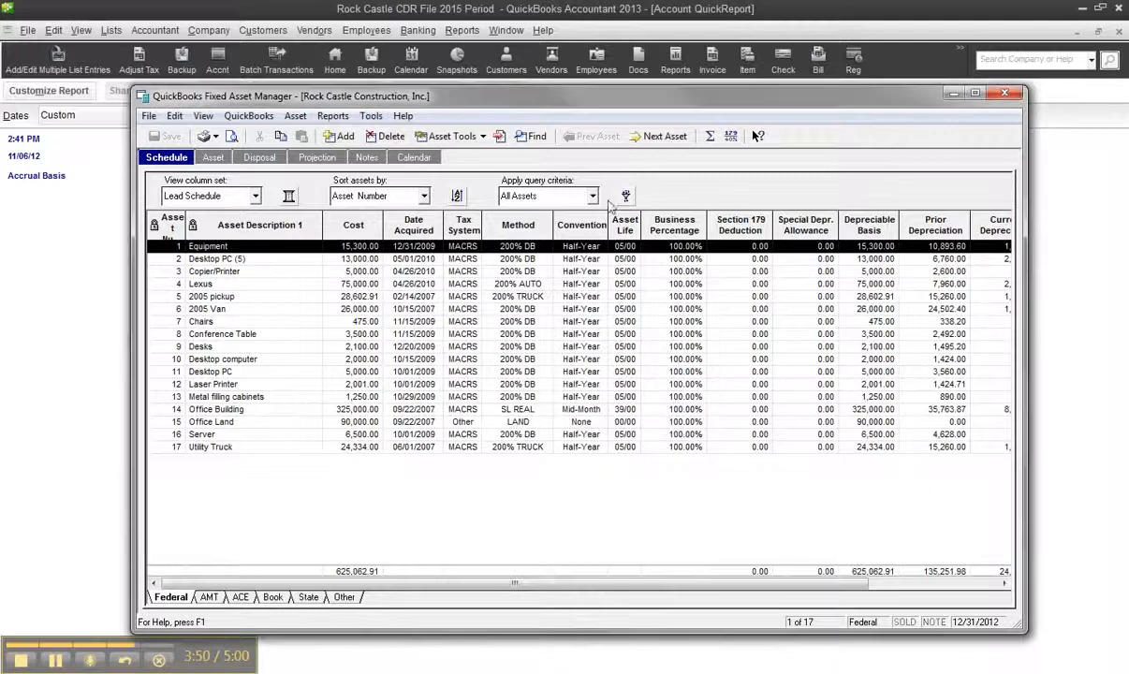
# Begin posting a depreciation journal entry to QuickBooks with the depreciation through date set to 01/01/2012
pyautogui.click(245, 116)
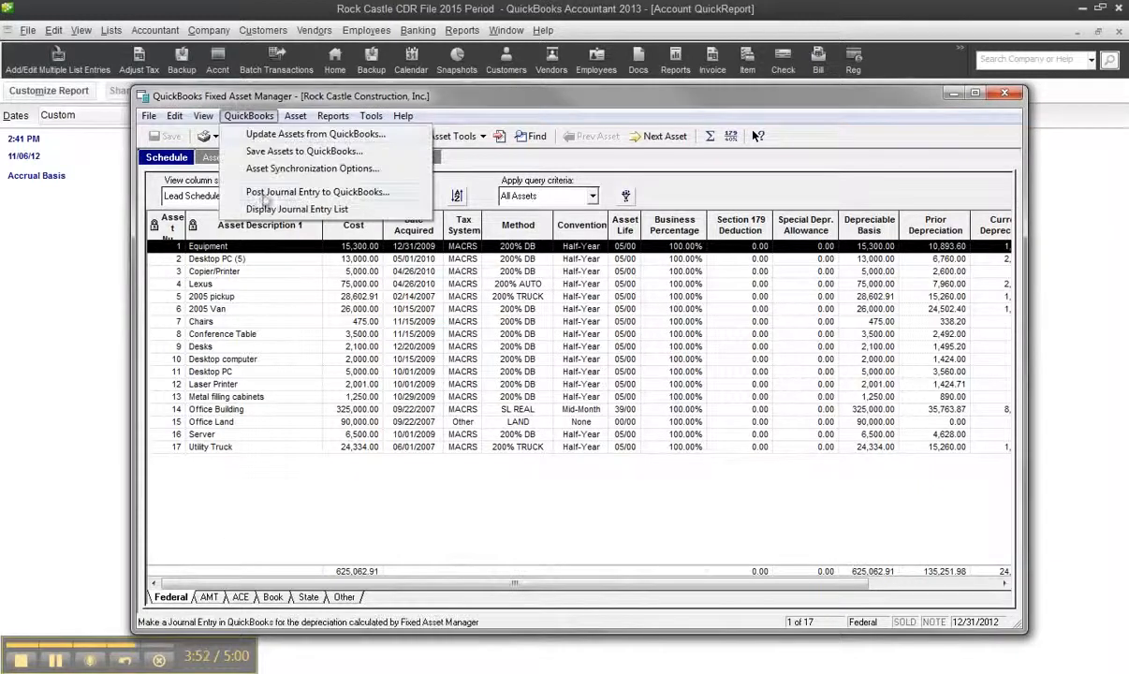
pyautogui.click(281, 189)
pyautogui.click(613, 238)
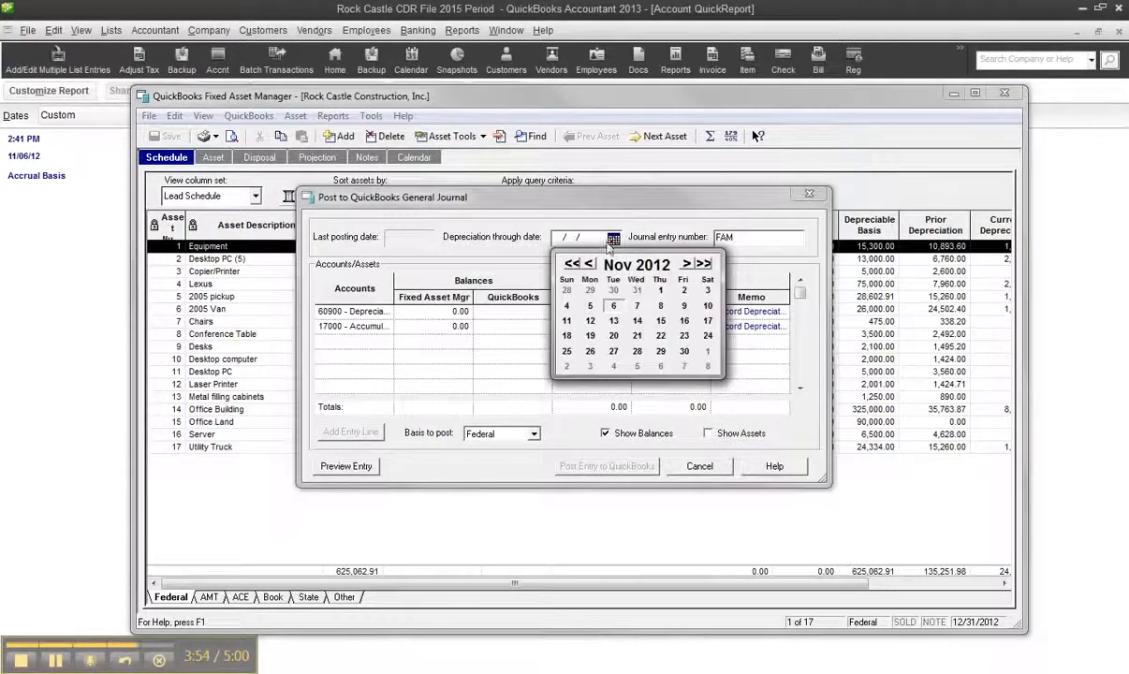
pyautogui.click(589, 265)
pyautogui.click(589, 265)
pyautogui.click(589, 265)
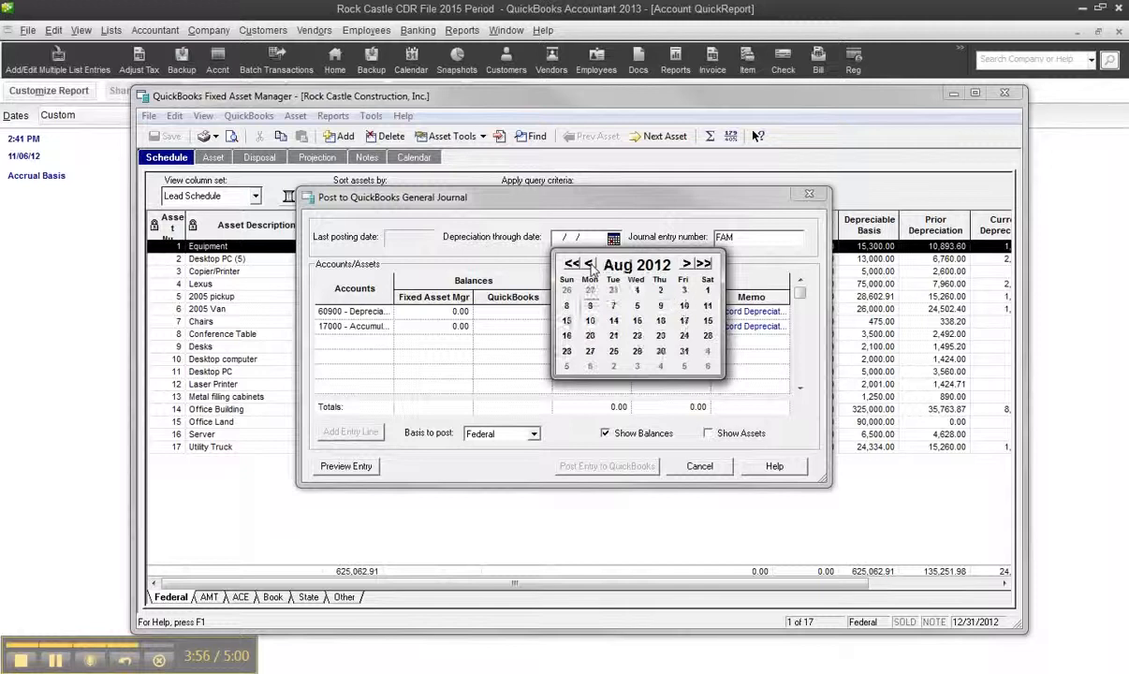
pyautogui.click(589, 265)
pyautogui.click(590, 265)
pyautogui.click(591, 267)
pyautogui.click(591, 267)
pyautogui.click(591, 267)
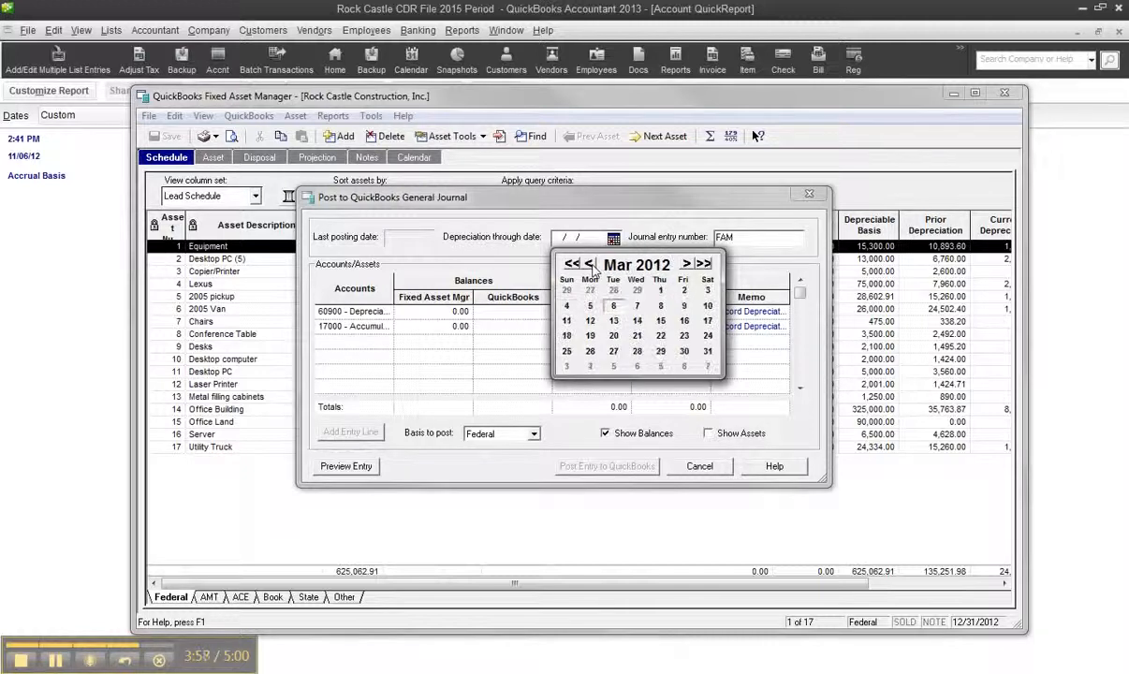
pyautogui.click(591, 267)
pyautogui.click(589, 265)
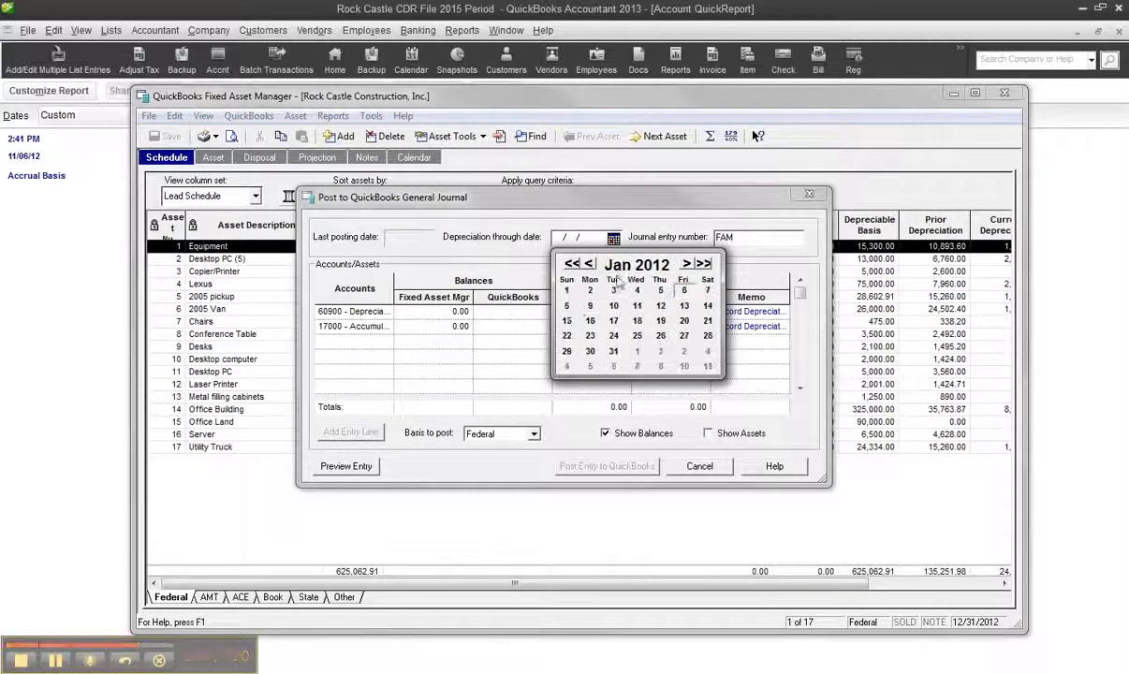
pyautogui.click(567, 290)
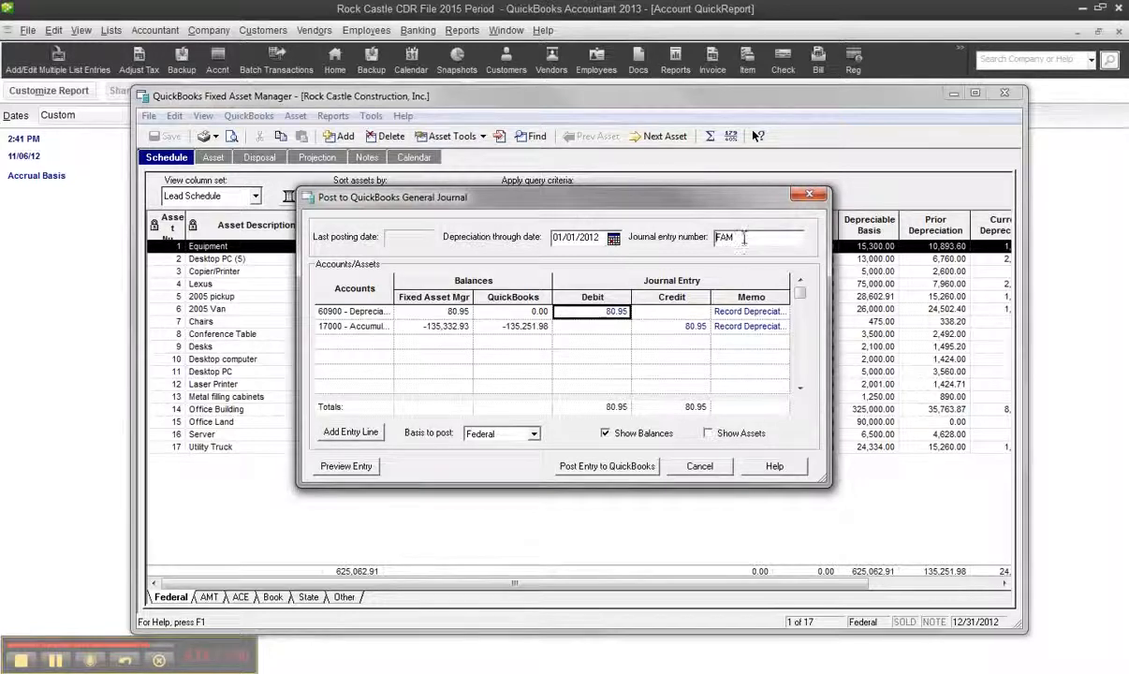
# Append 001 to the FAM journal entry number and post the depreciation entry to QuickBooks
pyautogui.write('001')
pyautogui.click(614, 465)
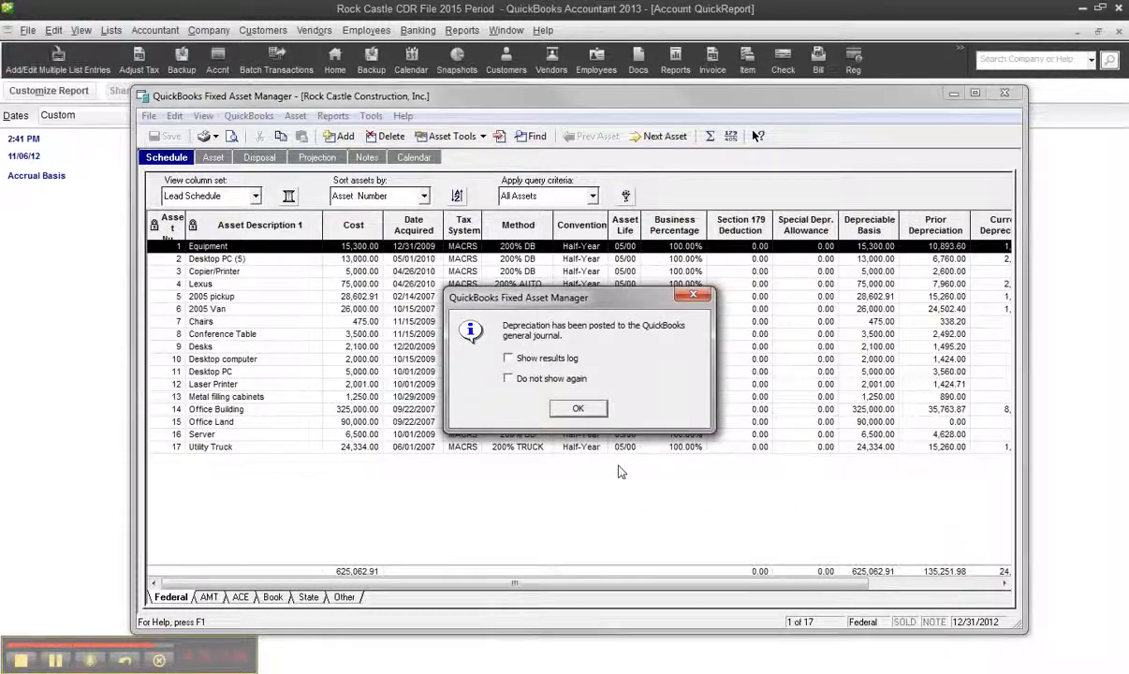
pyautogui.click(573, 409)
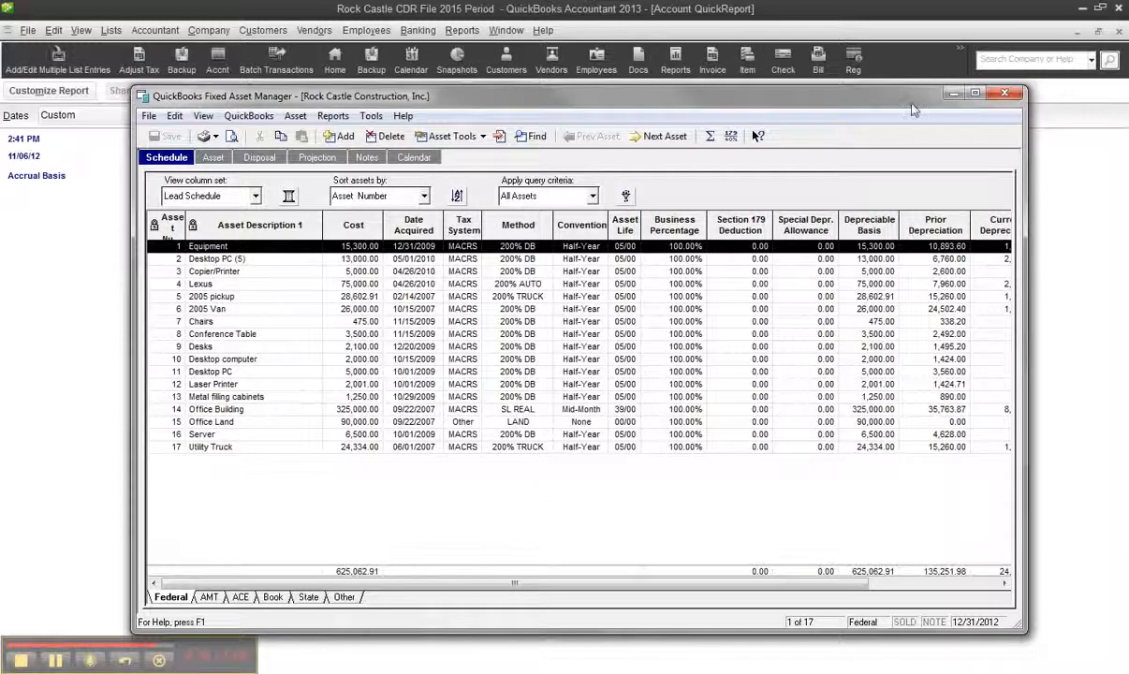